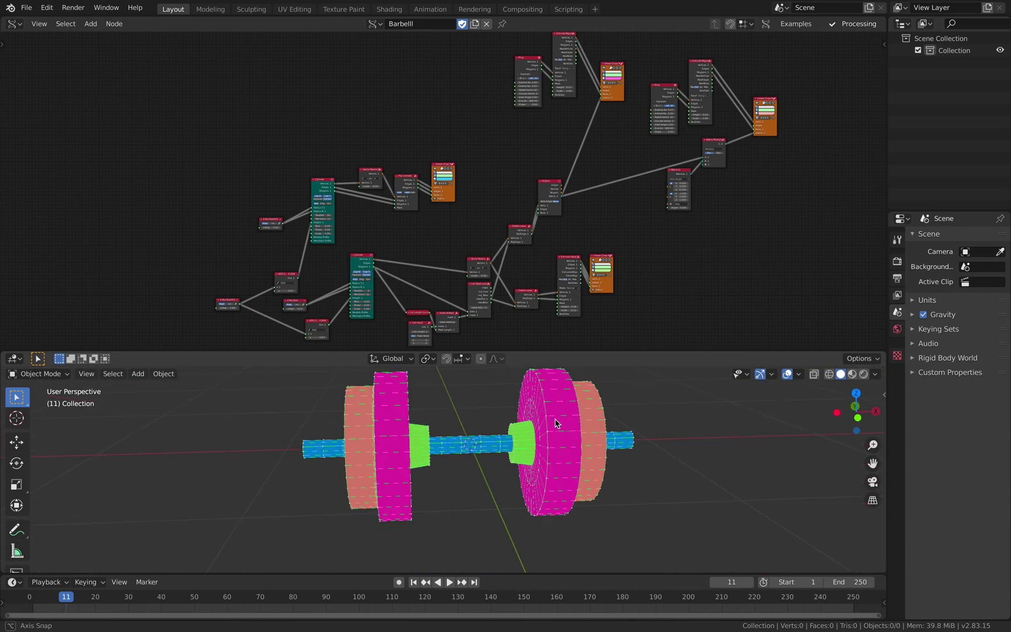
- Set the A Number.002 node's float, which drives both cylinders' heights, to 3.05 to lengthen the barbell
scroll(414, 244, "up", 4)
middle_click_drag(453, 187, 507, 201)
scroll(508, 201, "up", 4)
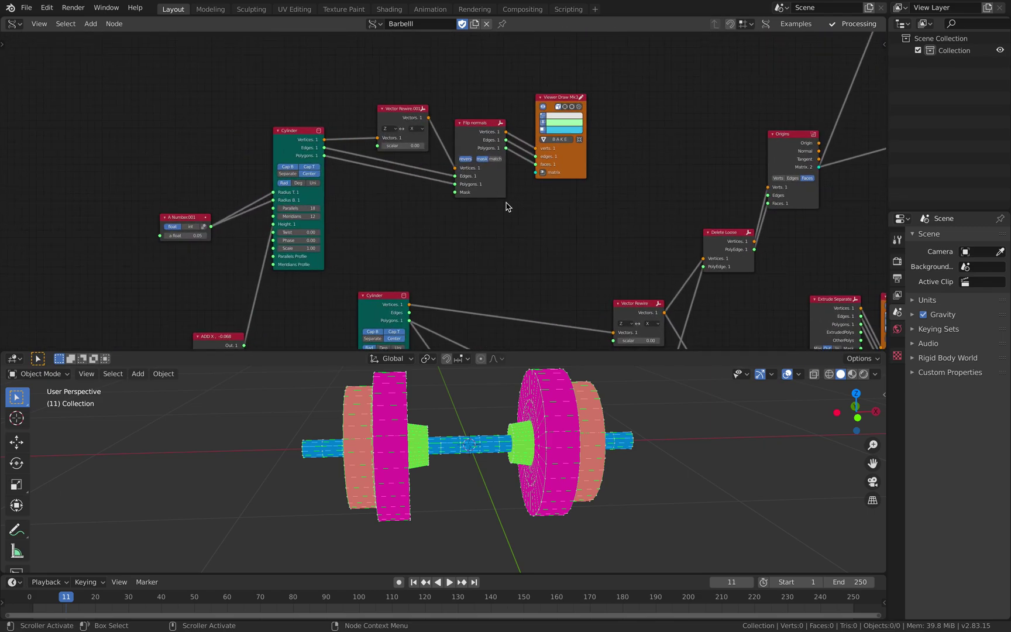
middle_click_drag(434, 235, 524, 208)
mouse_move(245, 216)
left_mouse_down()
mouse_move(256, 216)
mouse_move(246, 215)
left_mouse_up()
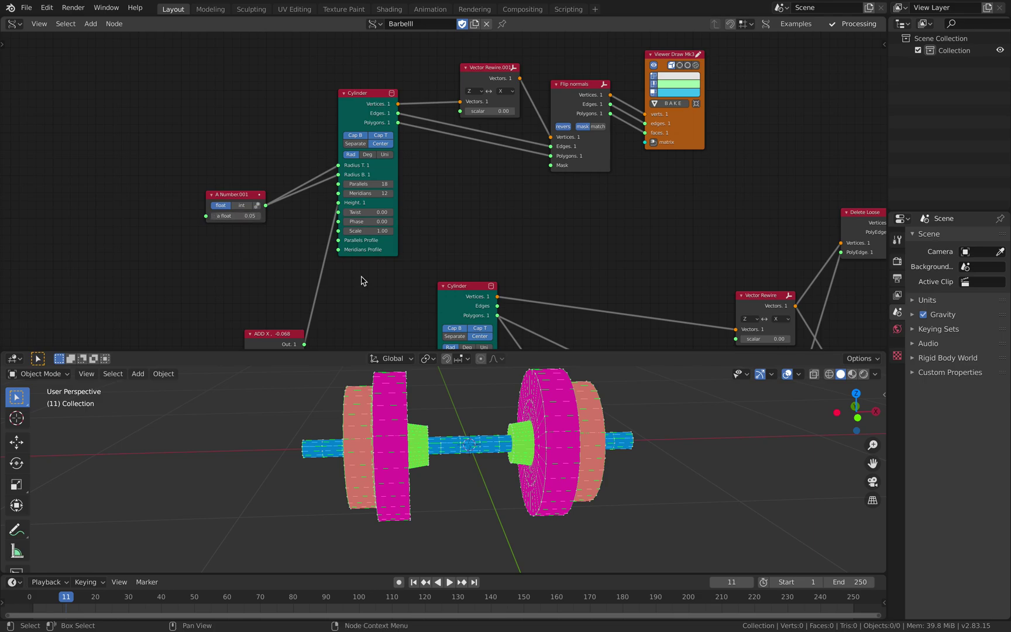
middle_click_drag(448, 409, 410, 407)
middle_click_drag(287, 339, 390, 208)
scroll(390, 208, "down", 3)
middle_click_drag(278, 299, 309, 249)
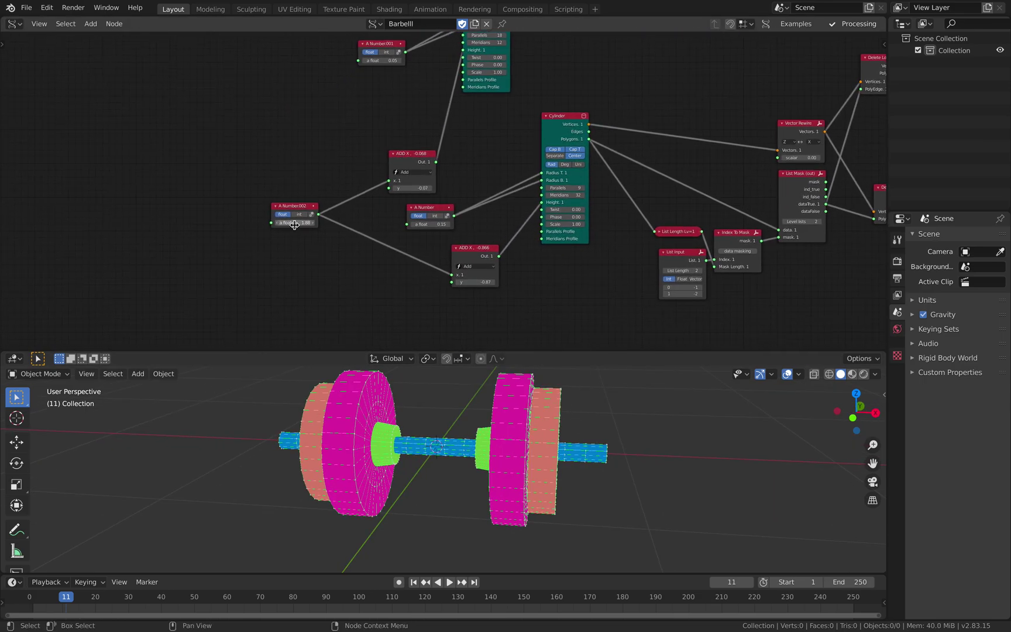
left_click_drag(296, 222, 366, 223)
- Shift the upper ADD node slightly and set the A Number float feeding the lower Cylinder's radii to 0.22
middle_click_drag(325, 178, 260, 154)
left_click_drag(359, 168, 349, 153)
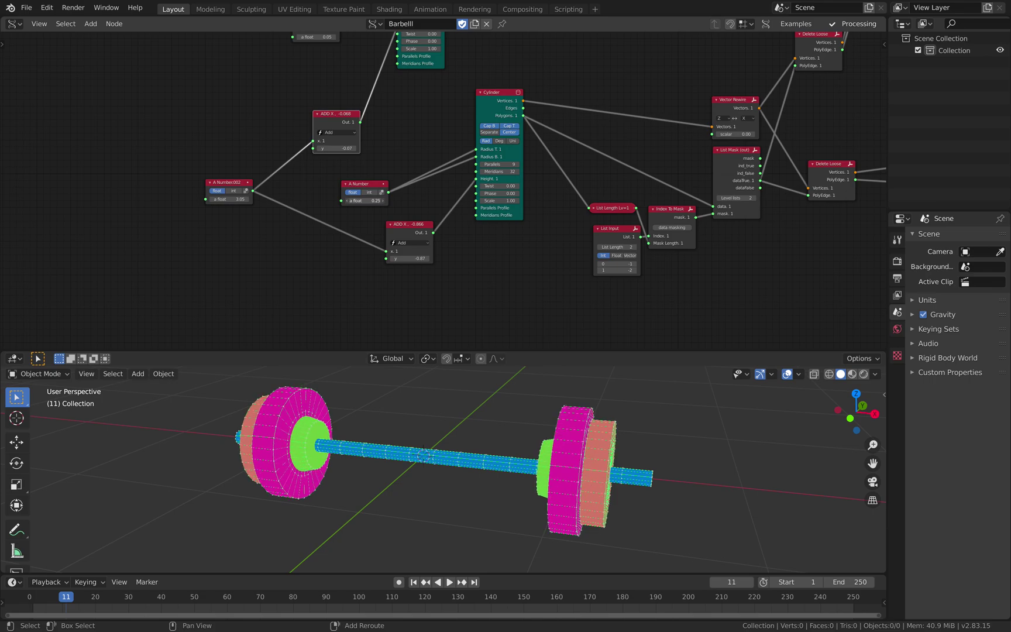
middle_click_drag(334, 496, 375, 485)
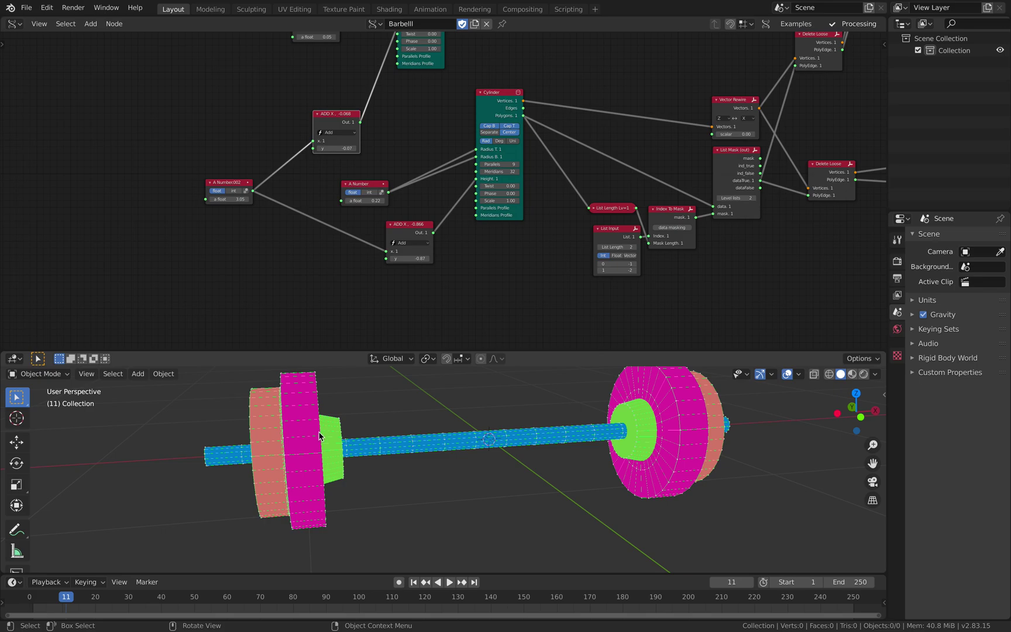
middle_click_drag(320, 433, 293, 419)
- Set the y value of the lower ADD node feeding the second Cylinder's height to -0.86
middle_click_drag(430, 268, 397, 270)
mouse_move(380, 262)
left_mouse_down()
mouse_move(363, 262)
mouse_move(389, 262)
left_mouse_up()
middle_click_drag(491, 473, 517, 482)
scroll(515, 135, "down", 3)
middle_click_drag(515, 135, 420, 154)
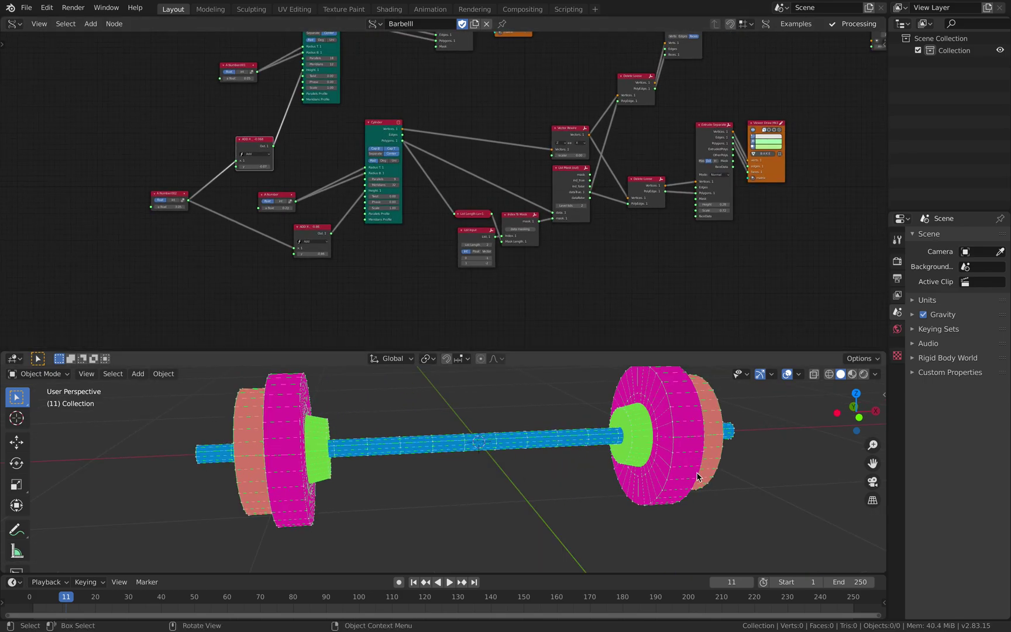
- Bake the whole Barbell node tree into mesh objects with Sverchok
middle_click_drag(701, 472, 682, 472)
left_click(884, 395)
scroll(824, 491, "down", 3)
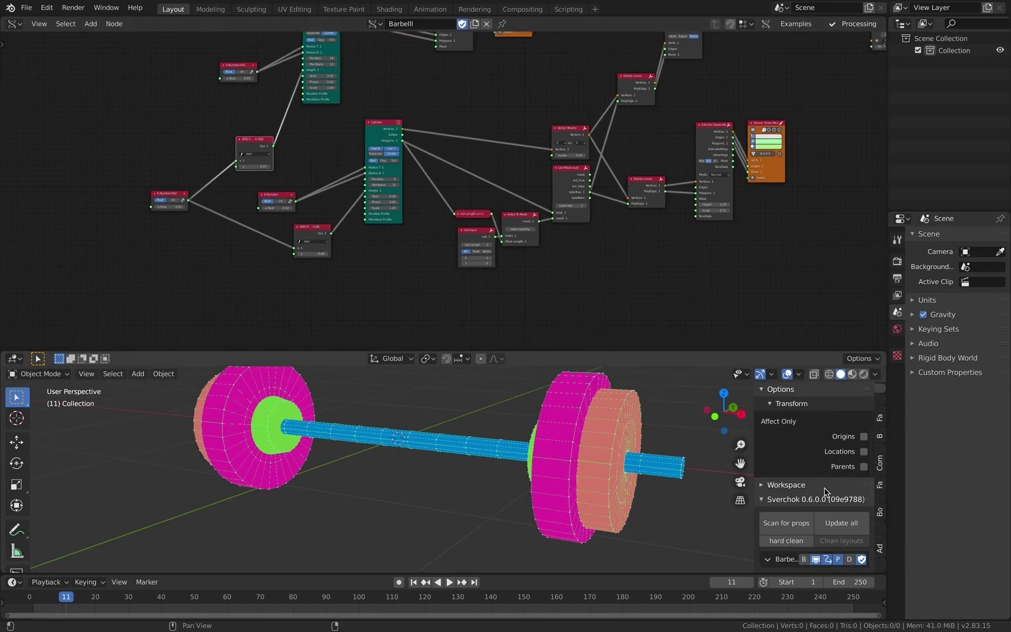
left_click(805, 560)
scroll(489, 468, "down", 3)
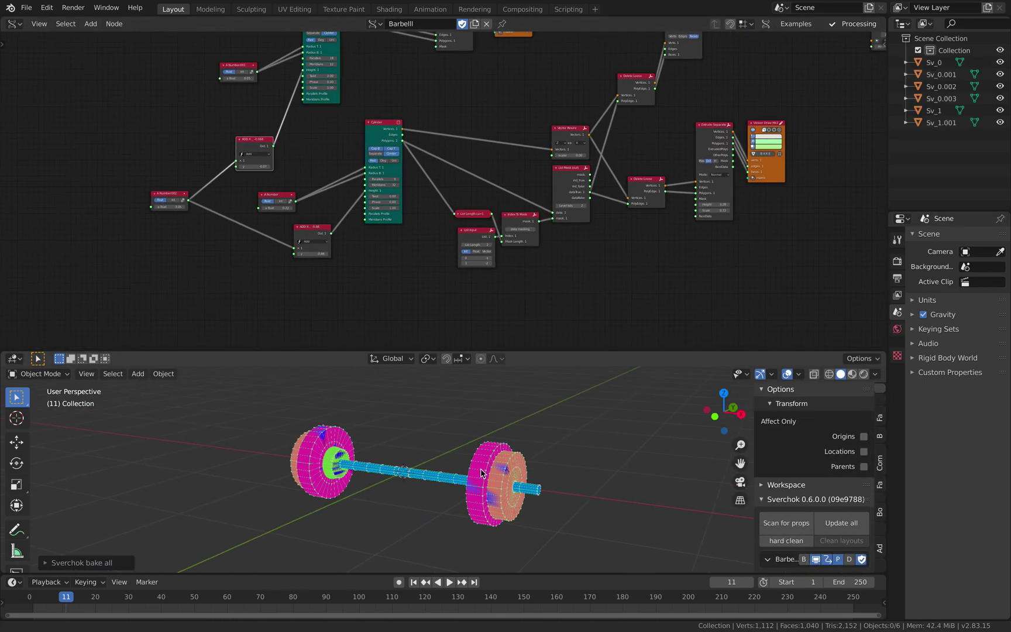
- Select all baked barbell objects and move them along the Y axis, clear of the node preview
middle_click_drag(487, 469, 476, 500)
key("a")
key("g")
key("y")
left_click(557, 451)
scroll(557, 453, "up", 1)
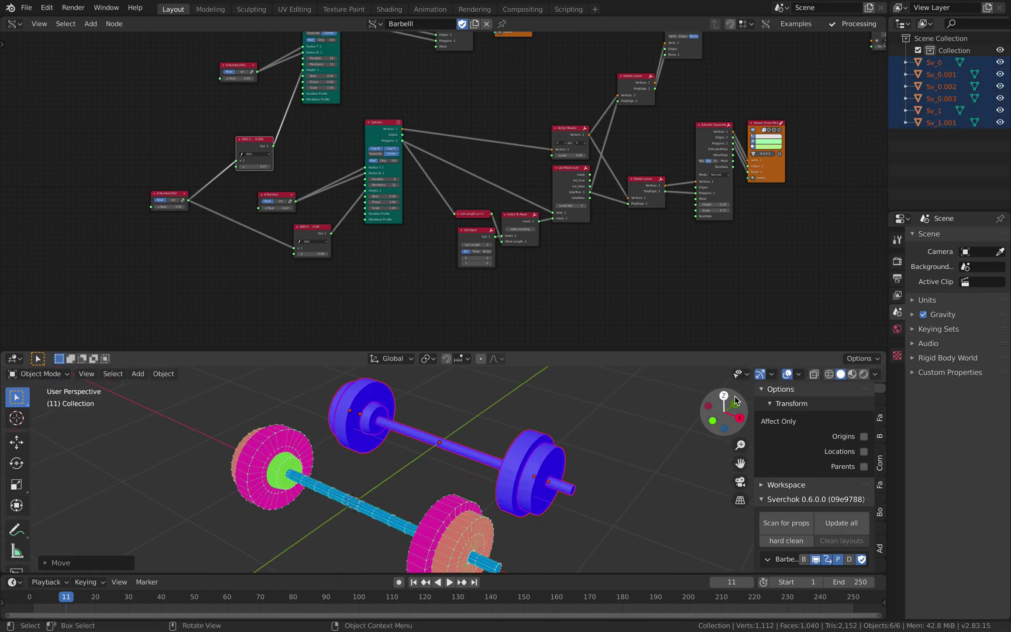
- Turn off the Face Orientation overlay and add level 2 subdivision to the two large baked plates
left_click(800, 374)
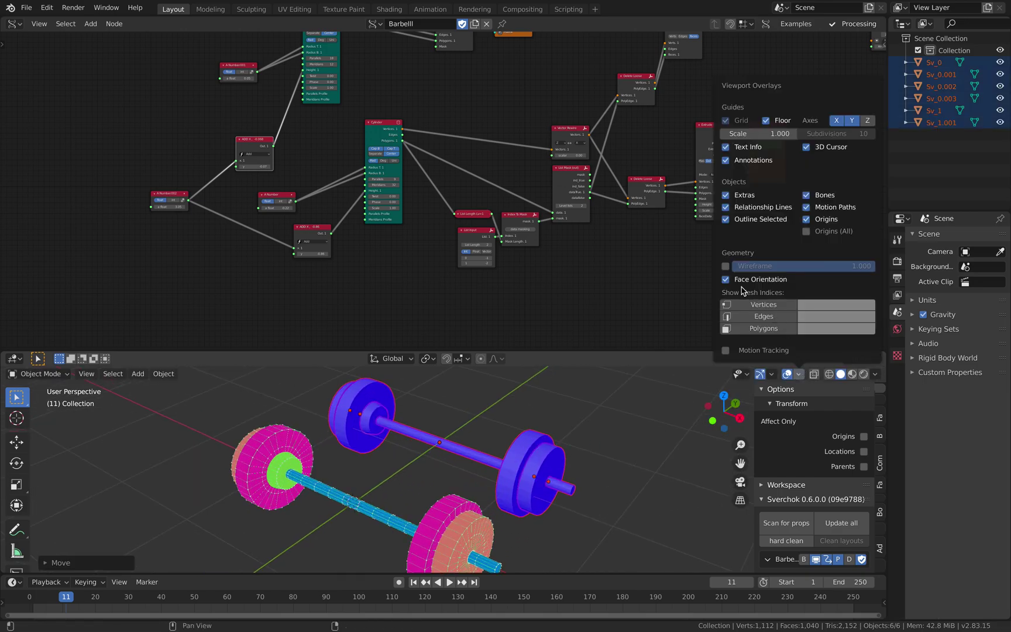
left_click(728, 284)
mouse_move(489, 411)
middle_mouse_down()
mouse_move(524, 405)
mouse_move(512, 417)
mouse_move(345, 427)
mouse_move(490, 429)
middle_mouse_up()
key("alt+a")
left_click(512, 417)
left_click(345, 427, "shift")
key("ctrl+2")
- Add level 2 subdivision to the two smaller outer baked plates
key("alt+a")
left_click(540, 431)
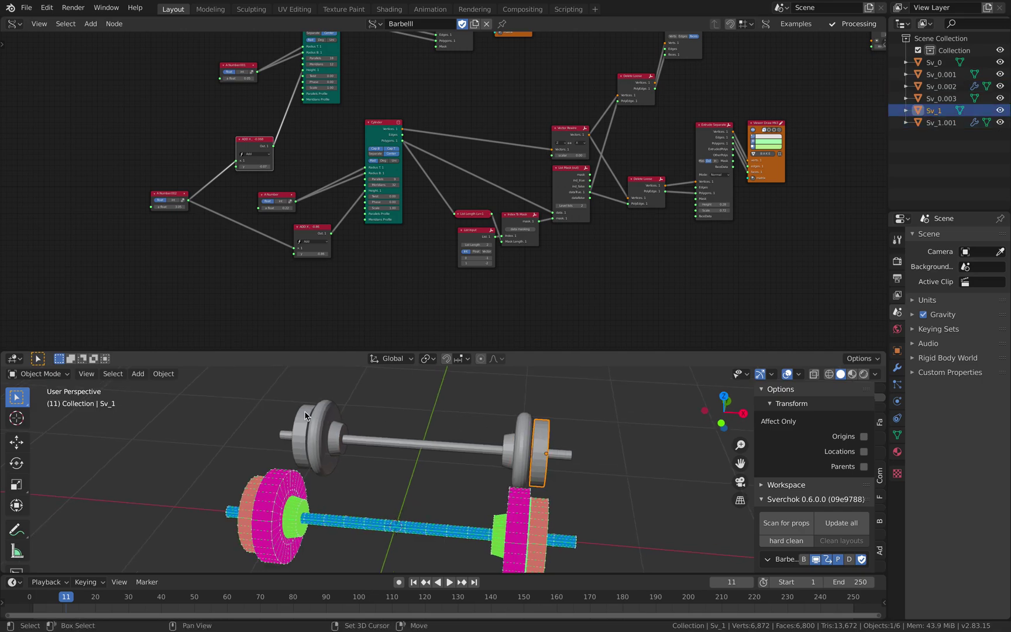
left_click(305, 415, "shift")
key("ctrl+2")
middle_click_drag(355, 421, 448, 404)
- Delete all the baked objects, leaving only the node preview, and save the file
key("alt+a")
key("a")
key("x")
left_click(430, 428)
middle_click_drag(515, 448, 452, 454)
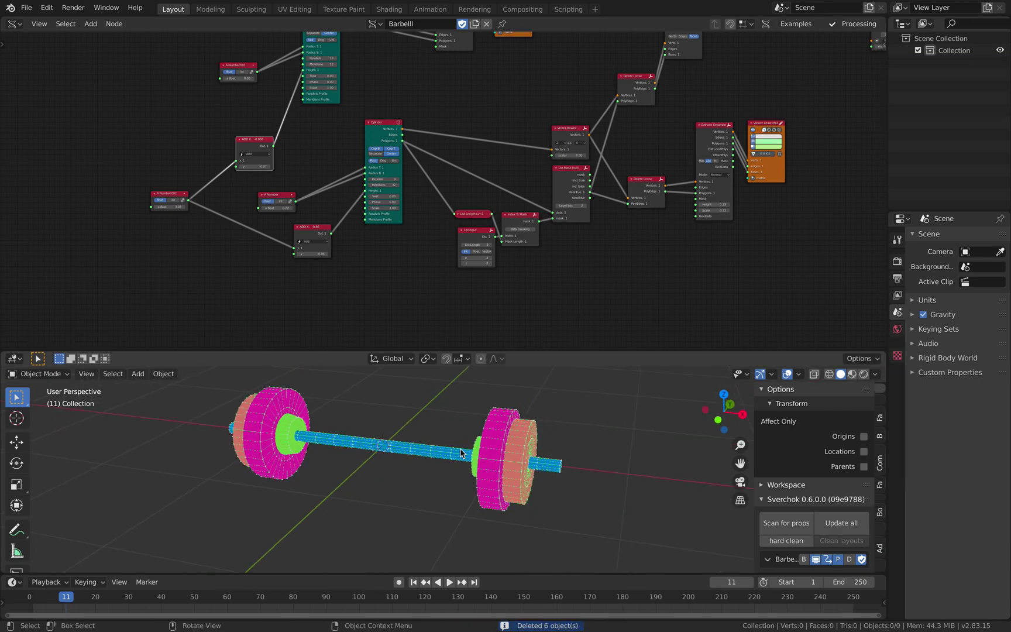
key("ctrl+s")
- Reposition the Cylinder node that generates the bar in the upper node chain
middle_click_drag(278, 188, 406, 221)
scroll(406, 221, "up", 1)
scroll(377, 235, "up", 7)
middle_click_drag(380, 134, 370, 274)
left_click_drag(439, 97, 420, 96)
middle_click_drag(498, 117, 416, 194)
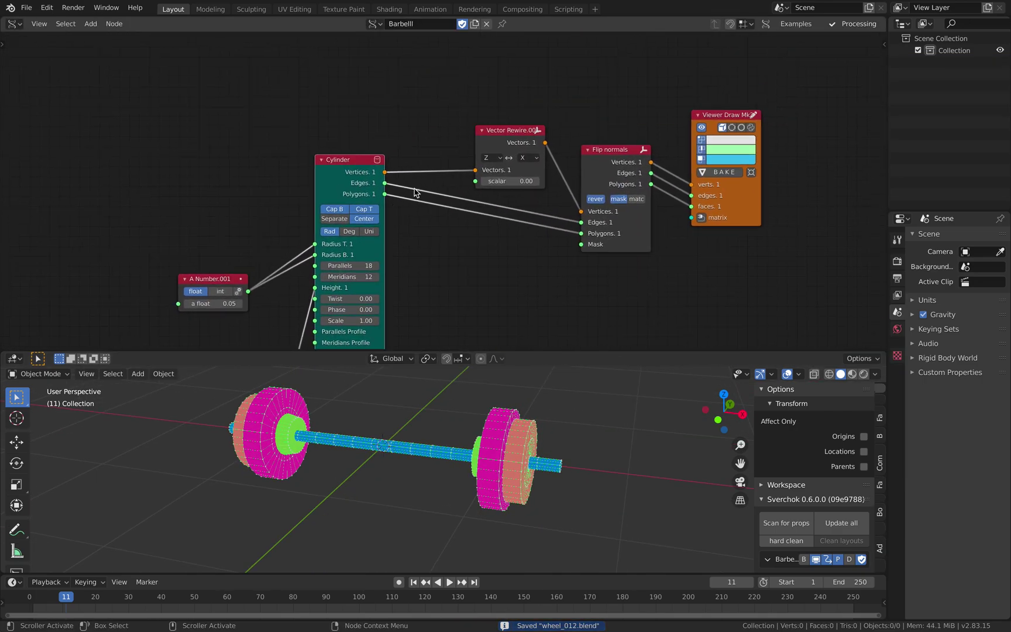
middle_click_drag(410, 413, 608, 421)
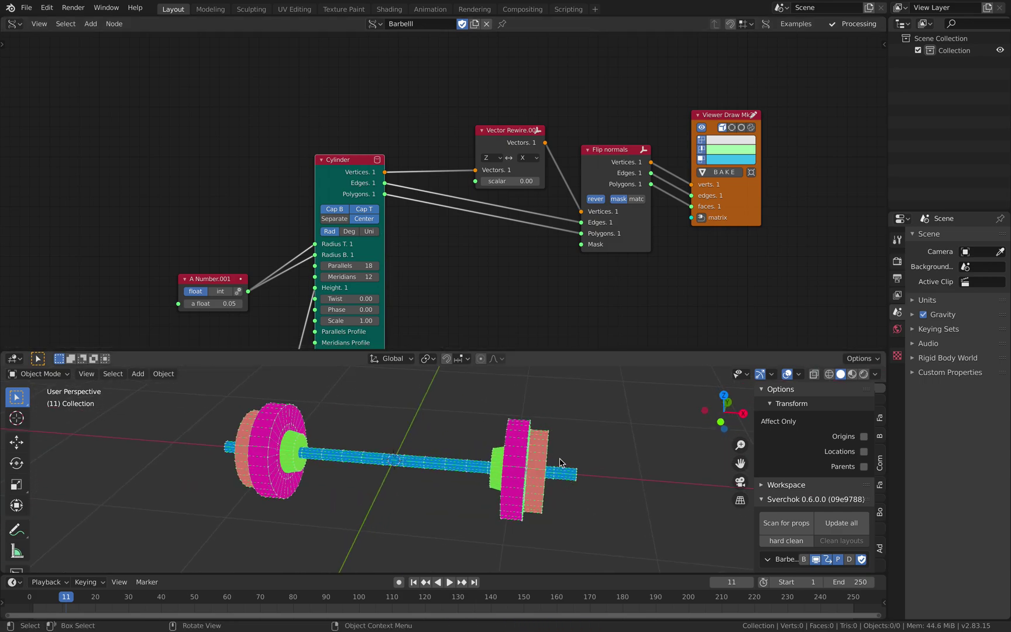
- Rearrange the bar chain's Viewer Draw, Flip normals, Vector Rewire and Cylinder nodes
middle_click_drag(611, 264, 566, 272)
left_click_drag(688, 217, 684, 181)
left_click_drag(572, 184, 565, 149)
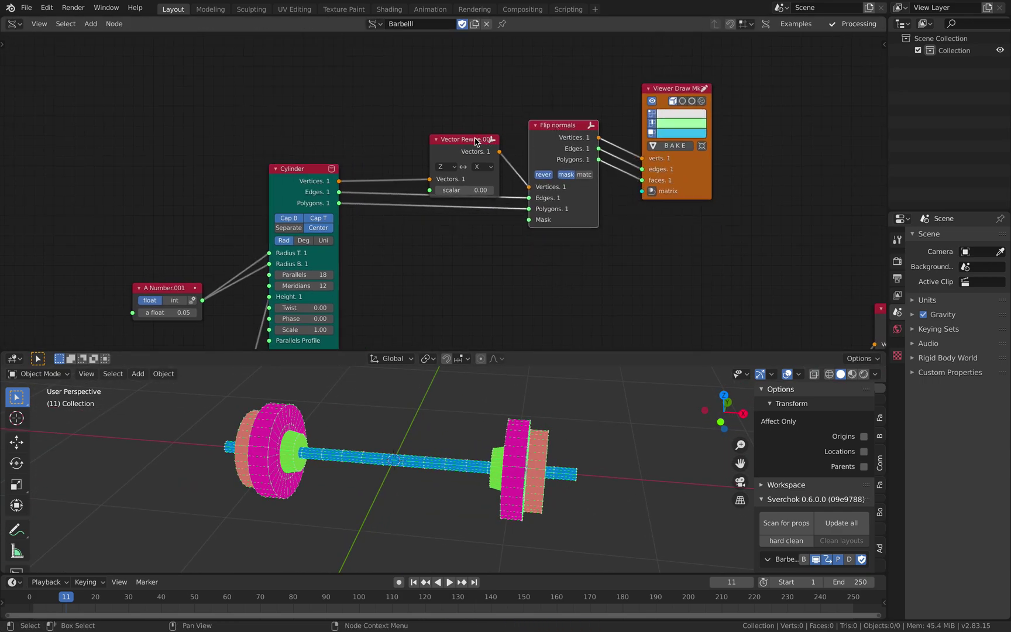
left_click_drag(468, 139, 445, 104)
middle_click_drag(360, 152, 392, 121)
left_click_drag(330, 138, 347, 118)
- Set the A Number.001 float that drives the bar's radius to 0.05
middle_click_drag(219, 273, 243, 232)
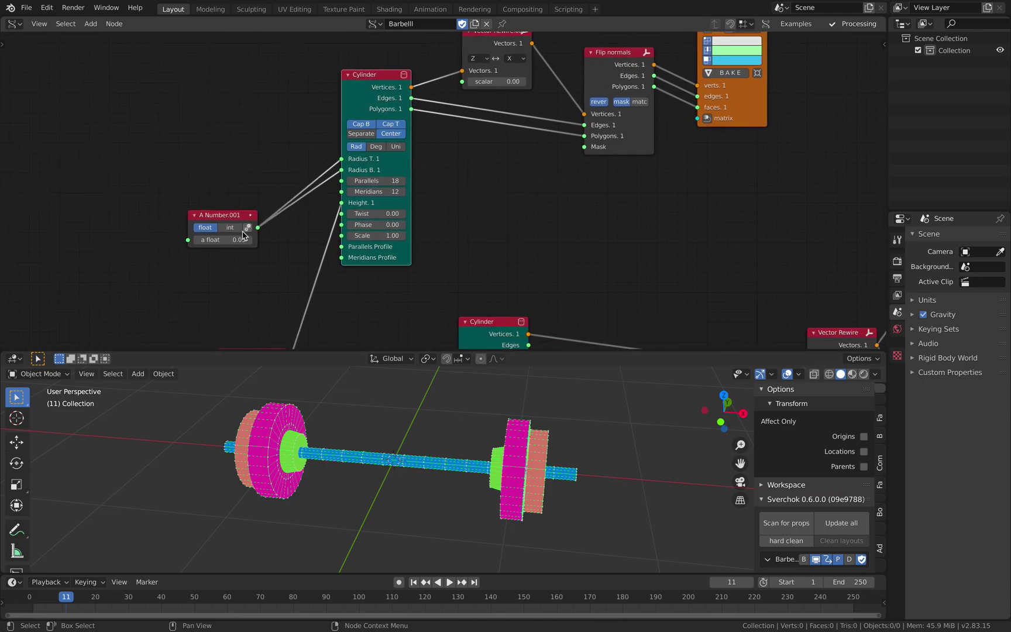
mouse_move(222, 240)
left_mouse_down()
mouse_move(243, 239)
mouse_move(225, 240)
left_mouse_up()
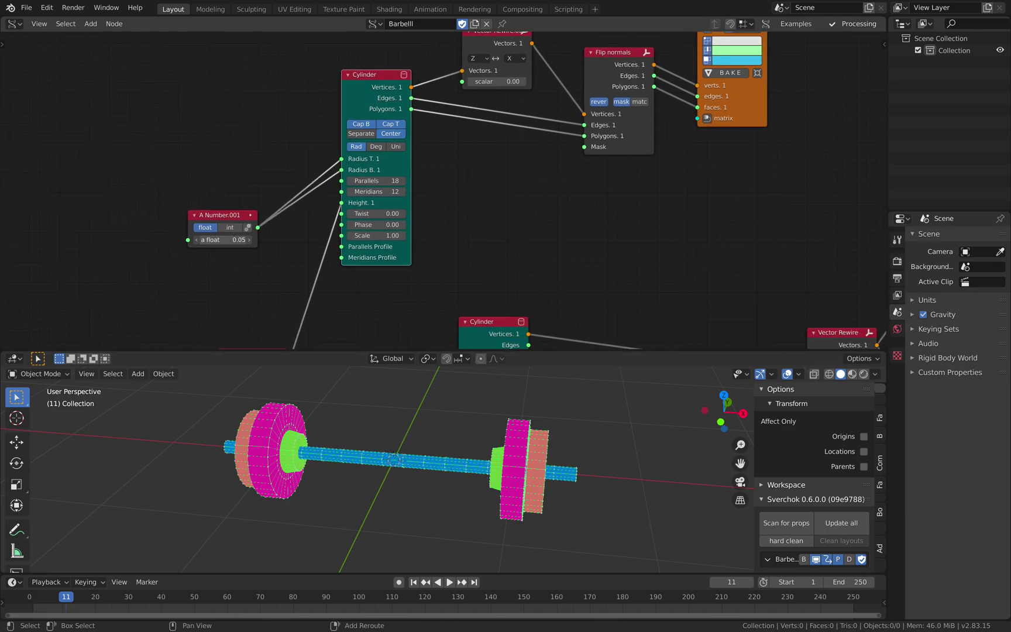
middle_click_drag(419, 198, 395, 244)
- Shift the bar chain's Vector Rewire, Flip normals and Viewer Draw nodes slightly to tidy their spacing
left_click_drag(457, 108, 441, 97)
mouse_move(450, 434)
middle_mouse_down()
mouse_move(419, 436)
mouse_move(436, 432)
middle_mouse_up()
left_click_drag(591, 113, 572, 114)
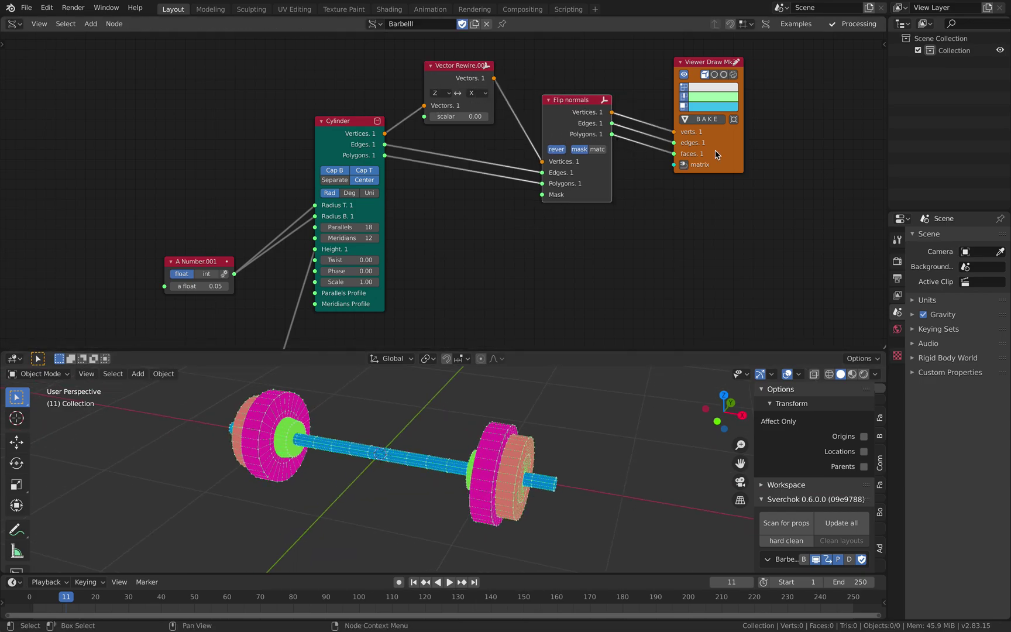
left_click_drag(717, 155, 705, 162)
scroll(693, 160, "down", 3)
middle_click_drag(681, 160, 642, 160)
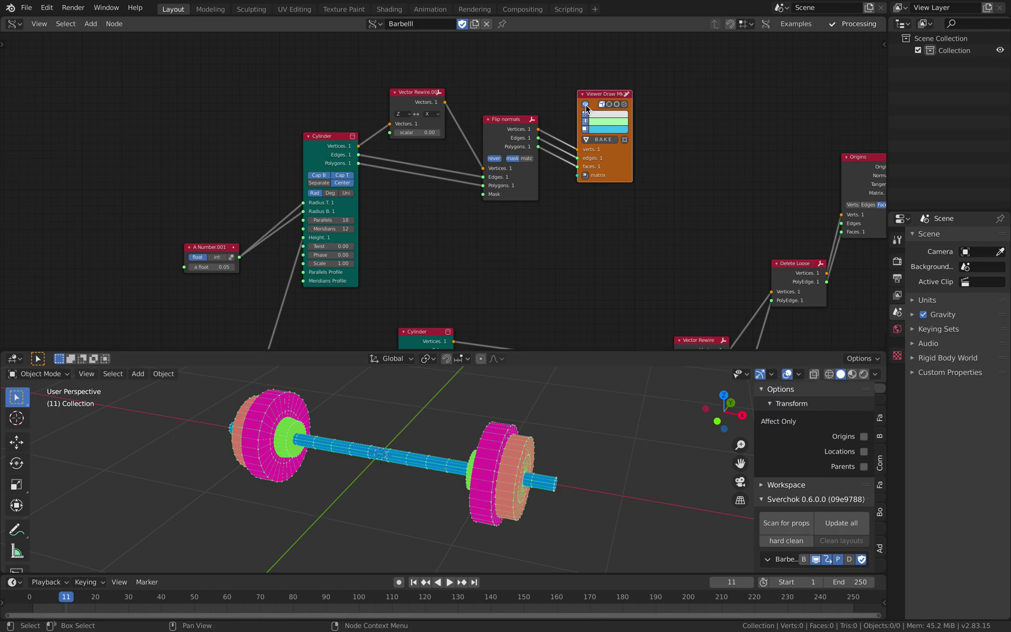
- Widen the collars' Extrude Separate Faces node and reposition it together with its Viewer Draw node
scroll(621, 263, "down", 1)
middle_click_drag(642, 335, 613, 172)
middle_click_drag(463, 202, 533, 172)
left_click_drag(474, 140, 467, 148)
mouse_move(502, 154)
middle_mouse_down()
mouse_move(350, 282)
mouse_move(309, 194)
mouse_move(369, 145)
middle_mouse_up()
left_click_drag(646, 166, 664, 163)
scroll(655, 166, "up", 2)
middle_click_drag(637, 170, 596, 150)
scroll(596, 150, "up", 2)
left_click_drag(581, 139, 582, 128)
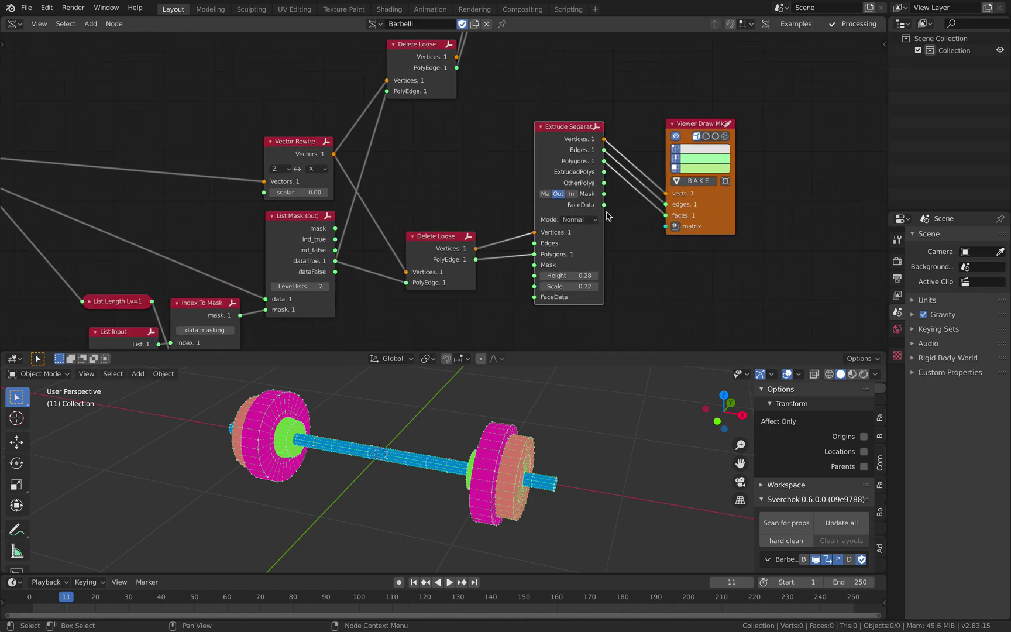
left_click_drag(603, 213, 623, 212)
left_click_drag(714, 214, 761, 222)
- Reposition the Vector Rewire and Cylinder nodes in the collars' node chain
scroll(417, 222, "down", 2)
mouse_move(419, 220)
middle_mouse_down()
mouse_move(457, 181)
mouse_move(529, 176)
mouse_move(501, 173)
middle_mouse_up()
left_click_drag(395, 111, 368, 105)
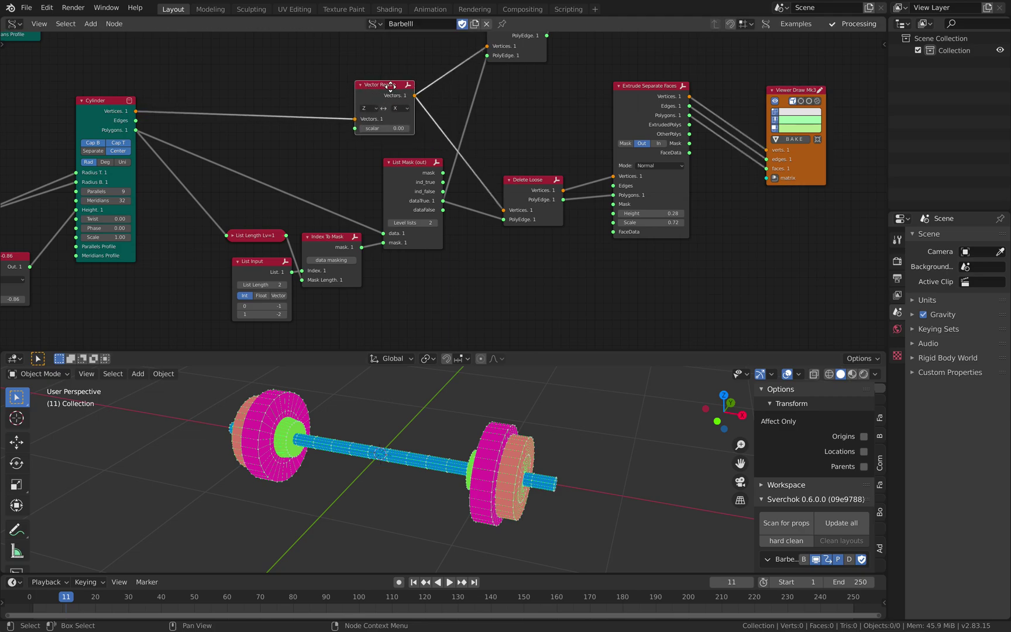
left_click_drag(97, 116, 103, 114)
- Set the Extrude Separate Faces node's Height to 0.35 and Scale to 0.48 to reshape the green collars
middle_click_drag(340, 411, 345, 470)
scroll(344, 463, "up", 1)
middle_click_drag(296, 262, 299, 259)
scroll(315, 246, "up", 1)
middle_click_drag(501, 257, 469, 258)
left_click_drag(640, 149, 639, 157)
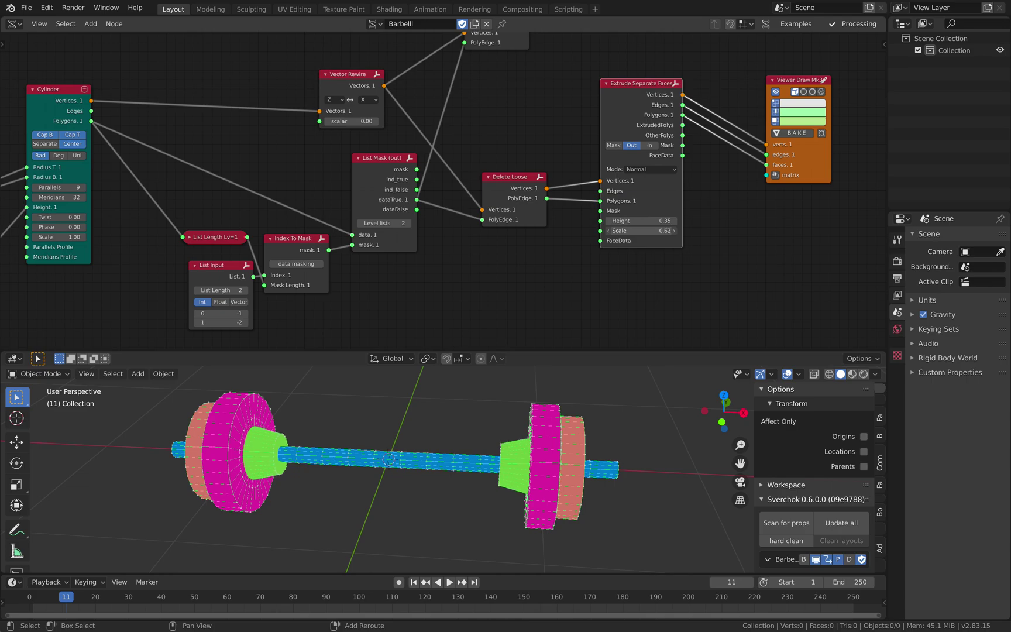
left_click_drag(641, 231, 638, 231)
middle_click_drag(502, 438, 536, 424)
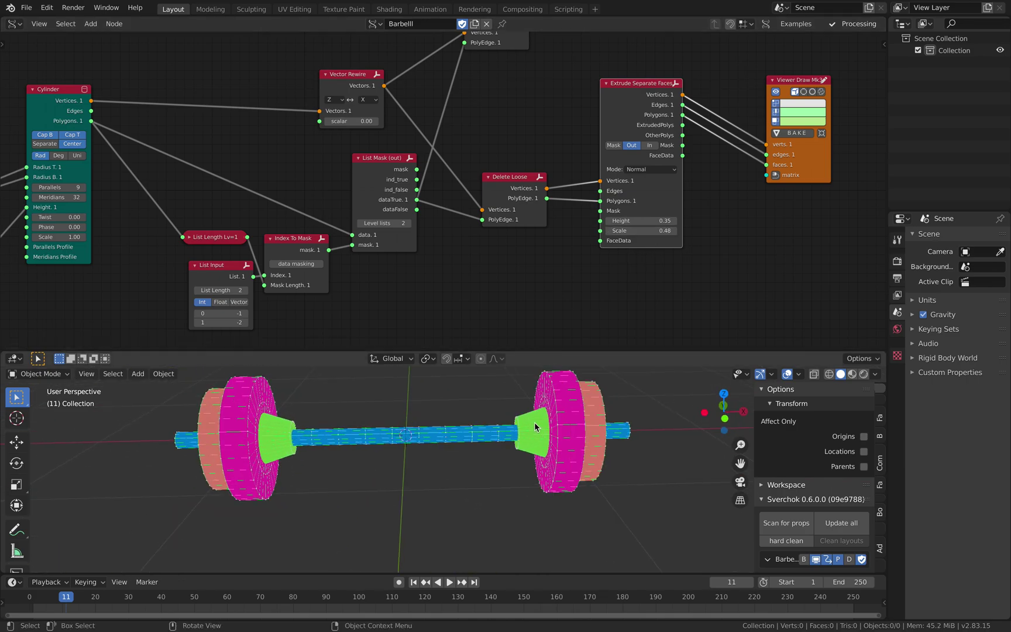
- Rearrange the List Mask, List Length, List Input and Index To Mask nodes that select the end faces
middle_click_drag(547, 217, 567, 246)
middle_click_drag(445, 198, 473, 200)
left_click_drag(427, 195, 416, 199)
middle_click_drag(383, 200, 403, 171)
middle_click_drag(325, 222, 360, 197)
left_click_drag(317, 213, 281, 196)
left_click_drag(314, 243, 282, 236)
left_click_drag(382, 217, 365, 216)
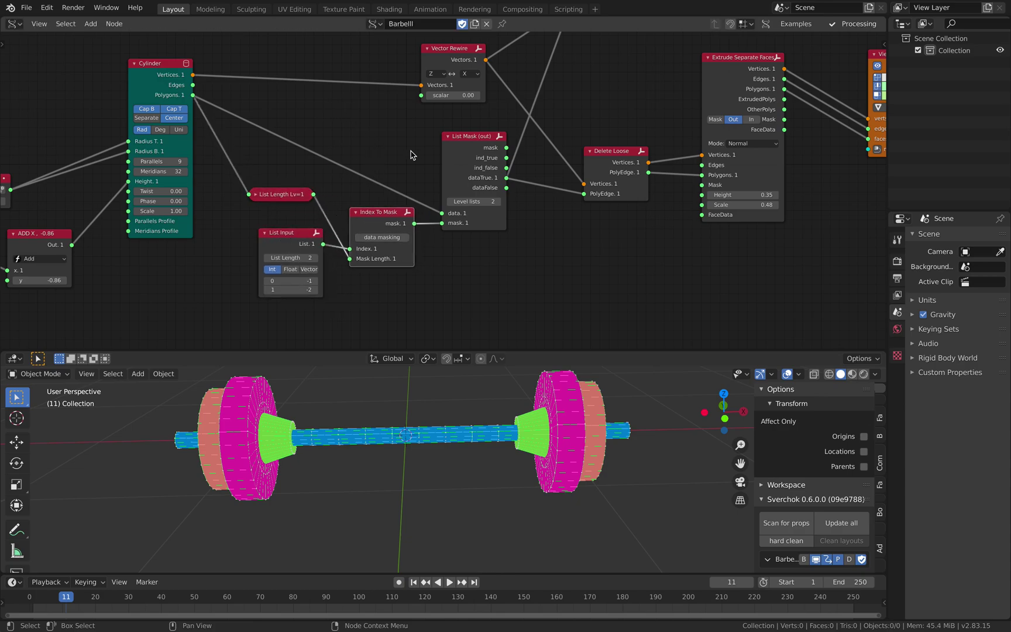
- Nudge the lower Cylinder node and set the A Number float feeding its radii to 0.21
middle_click_drag(357, 380, 405, 425)
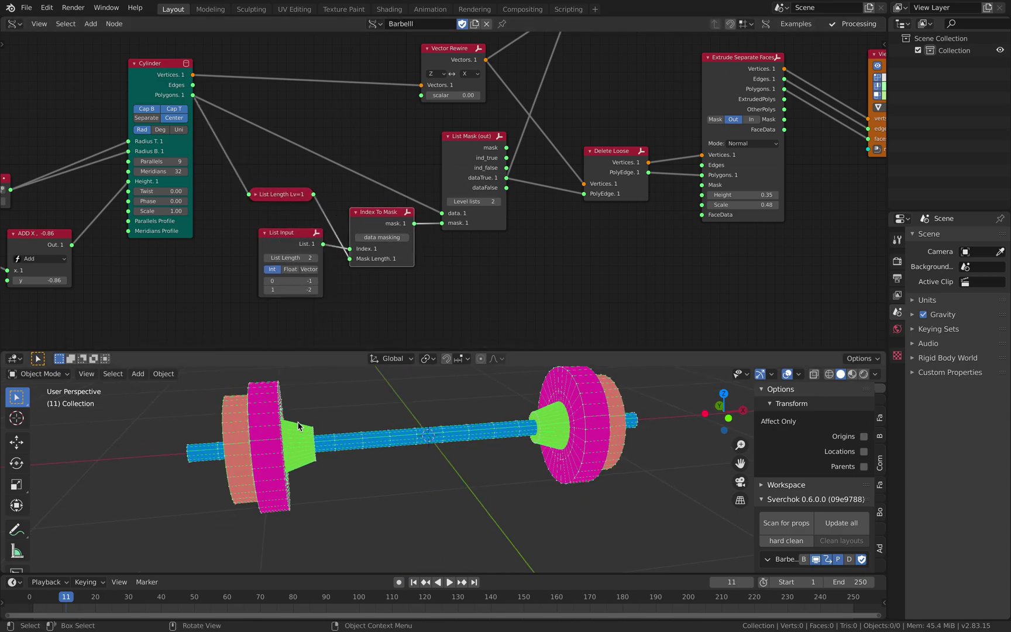
middle_click_drag(583, 416, 509, 421)
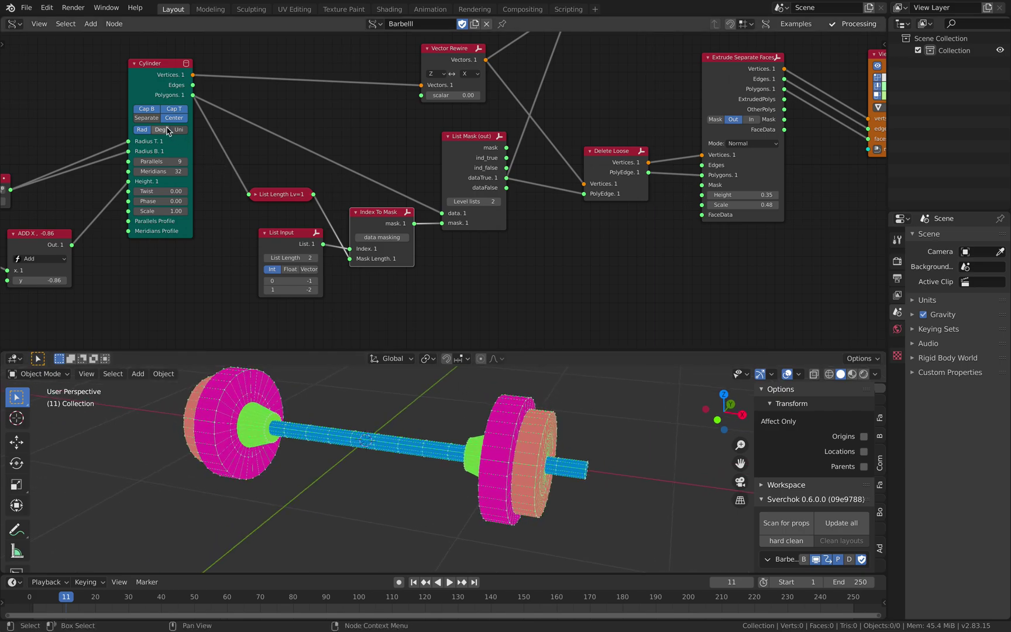
middle_click_drag(292, 431, 346, 432)
left_click_drag(151, 65, 155, 69)
middle_click_drag(248, 100, 293, 110)
middle_click_drag(246, 158, 430, 141)
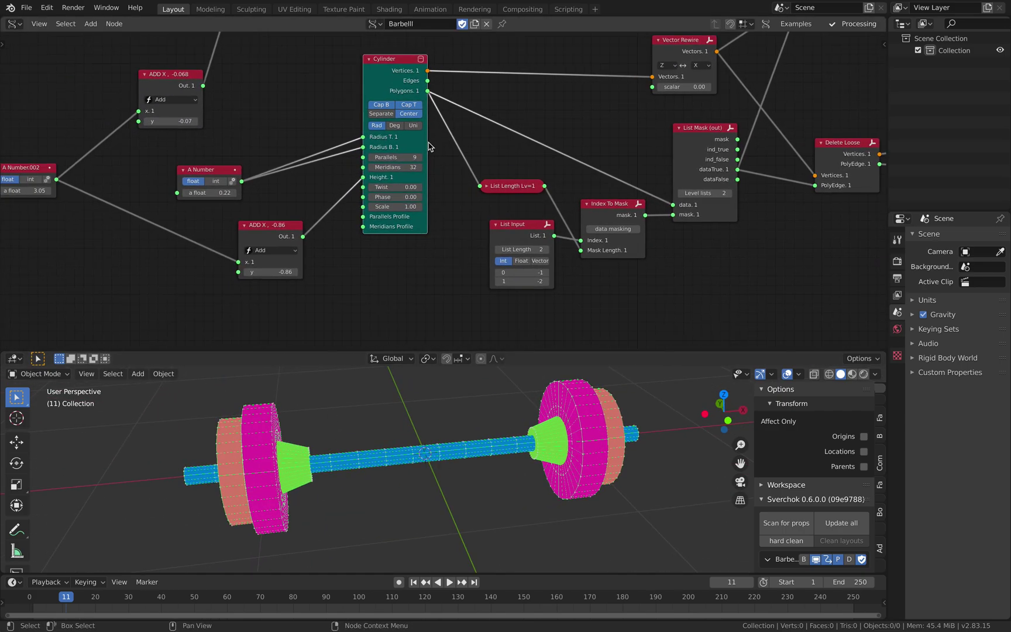
left_click_drag(209, 193, 219, 193)
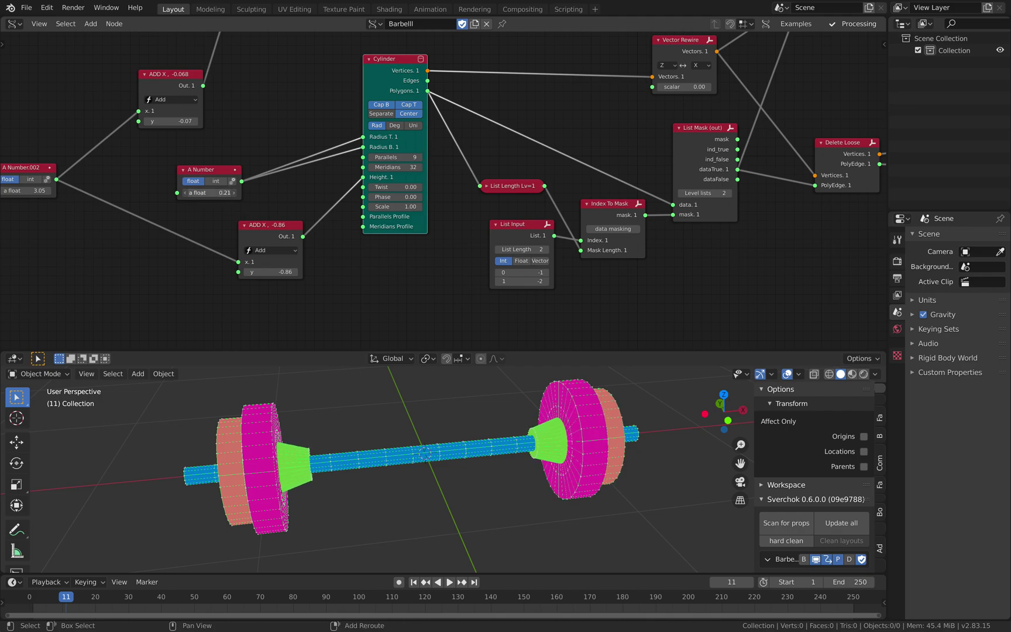
- Examine the node chain from Delete Loose through Origins to Matrix In, alongside the collars and plates
middle_click_drag(537, 185, 381, 225)
scroll(429, 196, "down", 1)
mouse_move(665, 147)
middle_mouse_down()
mouse_move(517, 205)
mouse_move(419, 212)
middle_mouse_up()
middle_click_drag(509, 112, 486, 235)
middle_click_drag(413, 446, 400, 447)
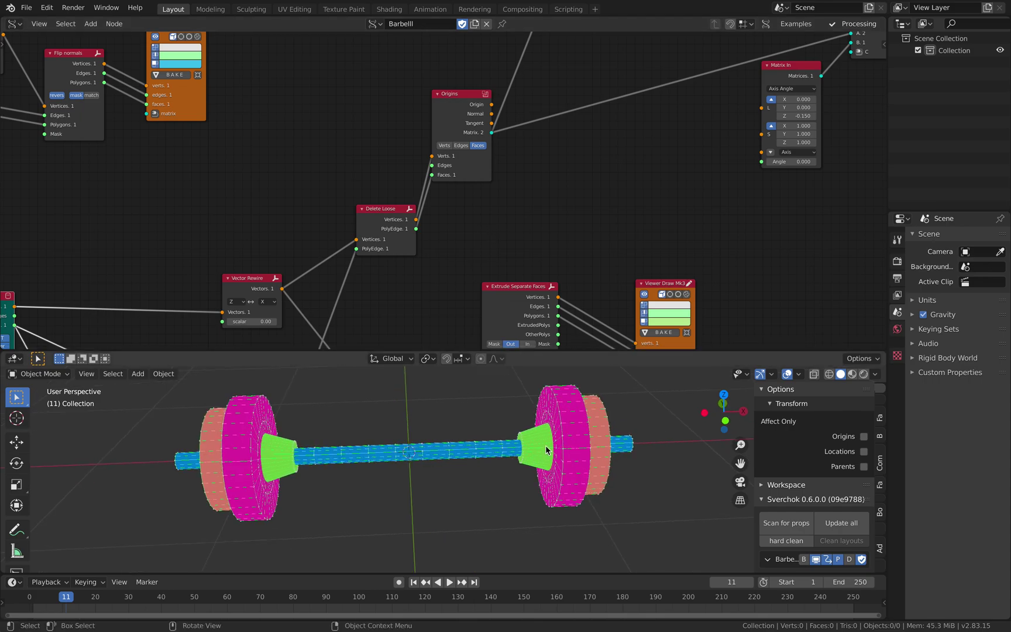
scroll(528, 263, "down", 2)
middle_click_drag(500, 161, 392, 283)
middle_click_drag(544, 426, 527, 428)
- Reposition the upper Delete Loose node and the Origins node it feeds
middle_click_drag(503, 199, 505, 234)
scroll(497, 170, "down", 1)
middle_click_drag(429, 263, 547, 112)
scroll(486, 164, "up", 3)
left_click_drag(408, 210, 388, 198)
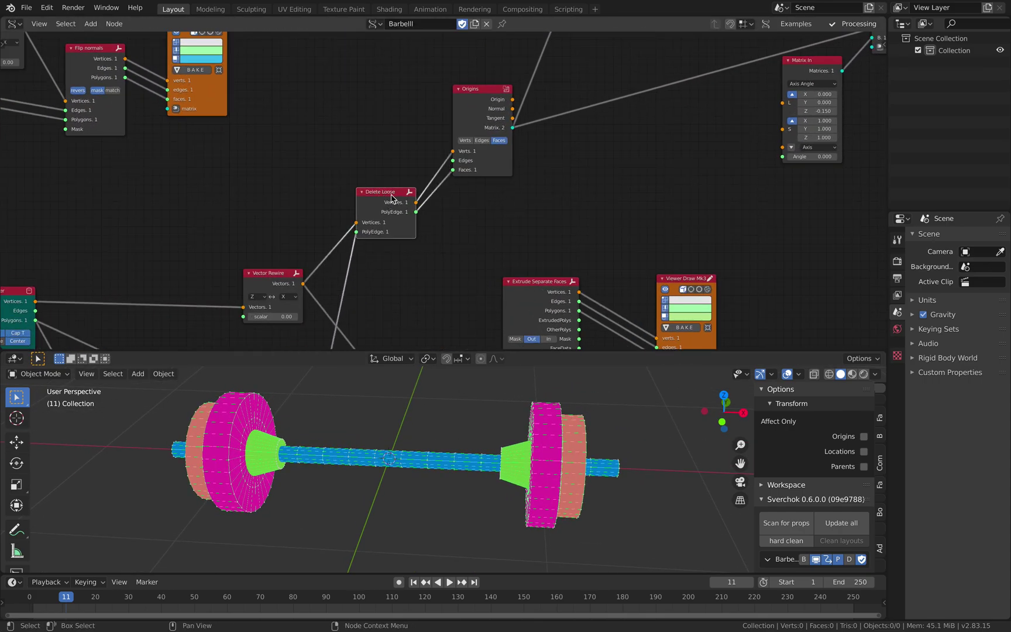
middle_click_drag(459, 121, 475, 134)
left_click_drag(477, 134, 495, 138)
- Move the Origins node up closer to the plate chains and shift the Matrix In node
middle_click_drag(465, 145, 534, 114)
middle_click_drag(116, 302, 211, 233)
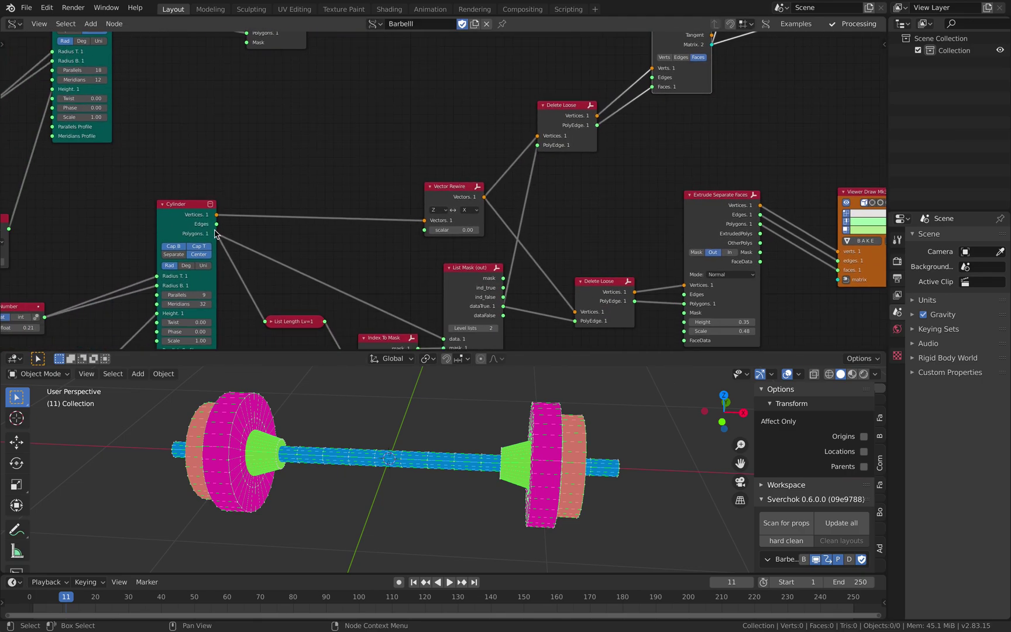
middle_click_drag(314, 437, 405, 448)
middle_click_drag(517, 236, 436, 311)
middle_click_drag(516, 178, 382, 272)
left_click_drag(447, 196, 450, 188)
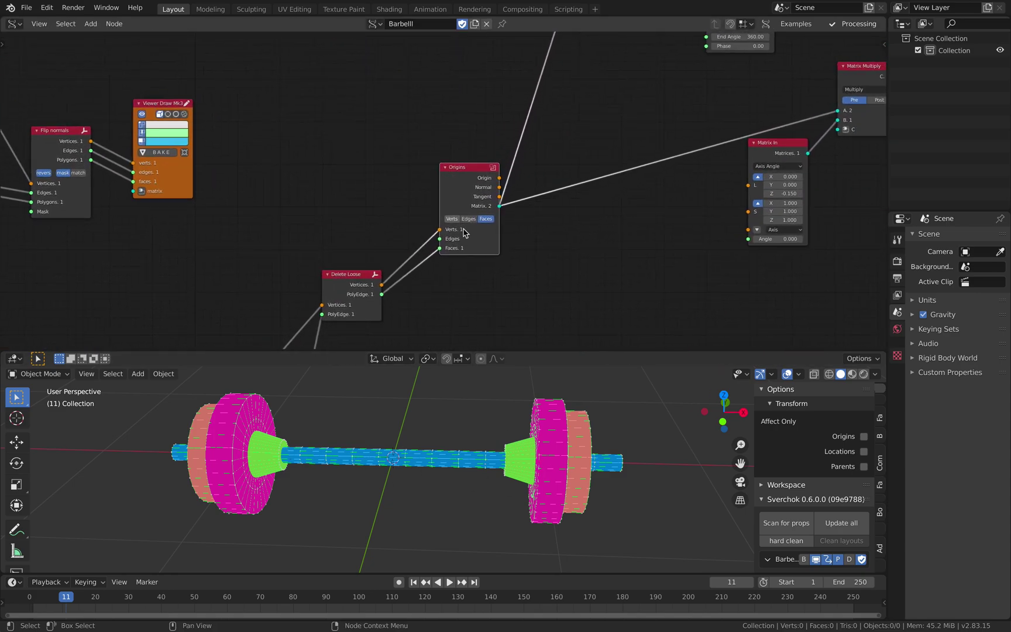
middle_click_drag(492, 179, 359, 224)
left_click_drag(326, 214, 343, 107)
middle_click_drag(386, 122, 337, 201)
left_click_drag(581, 270, 559, 275)
- Rearrange the smaller plates' Ring, Extrude Region and Viewer Draw nodes
scroll(542, 244, "down", 2)
middle_click_drag(575, 212, 534, 273)
left_click_drag(513, 140, 513, 146)
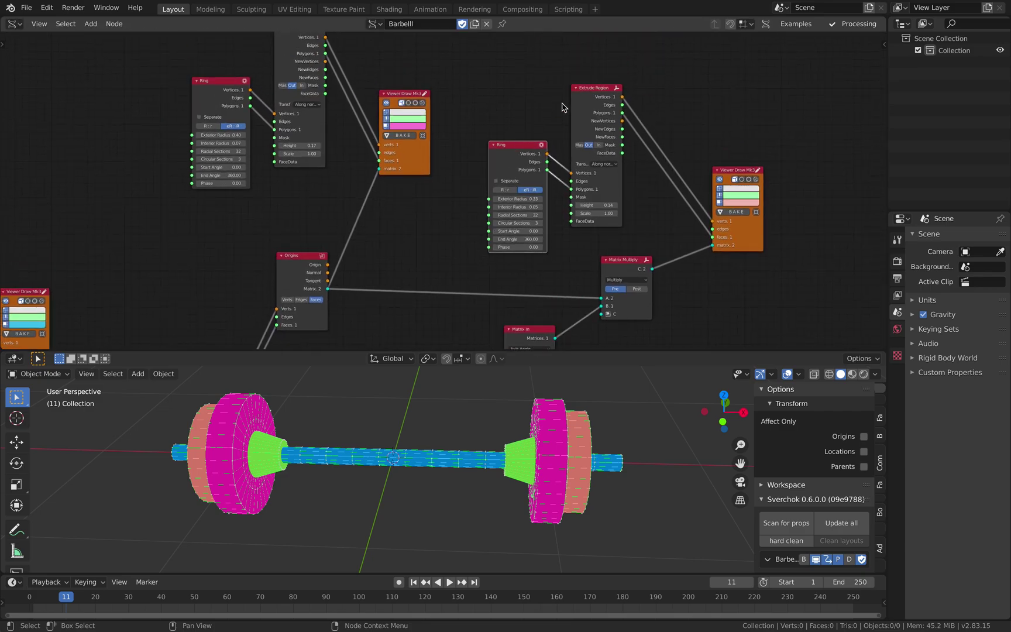
left_click_drag(587, 101, 597, 95)
left_click_drag(728, 173, 734, 136)
middle_click_drag(645, 204, 686, 208)
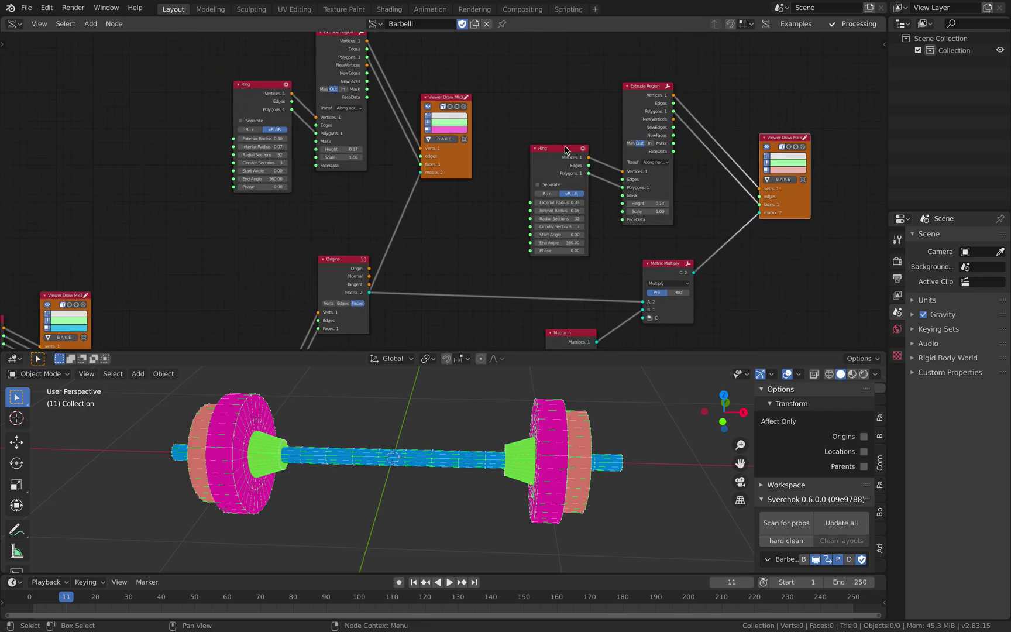
- Set the large magenta plates' Ring node to an exterior radius of 0.51 and an interior radius of 0.24
left_click(541, 132)
middle_click_drag(541, 132, 565, 161)
middle_click_drag(465, 426, 503, 430)
middle_click_drag(598, 452, 575, 458)
middle_click_drag(301, 184, 310, 191)
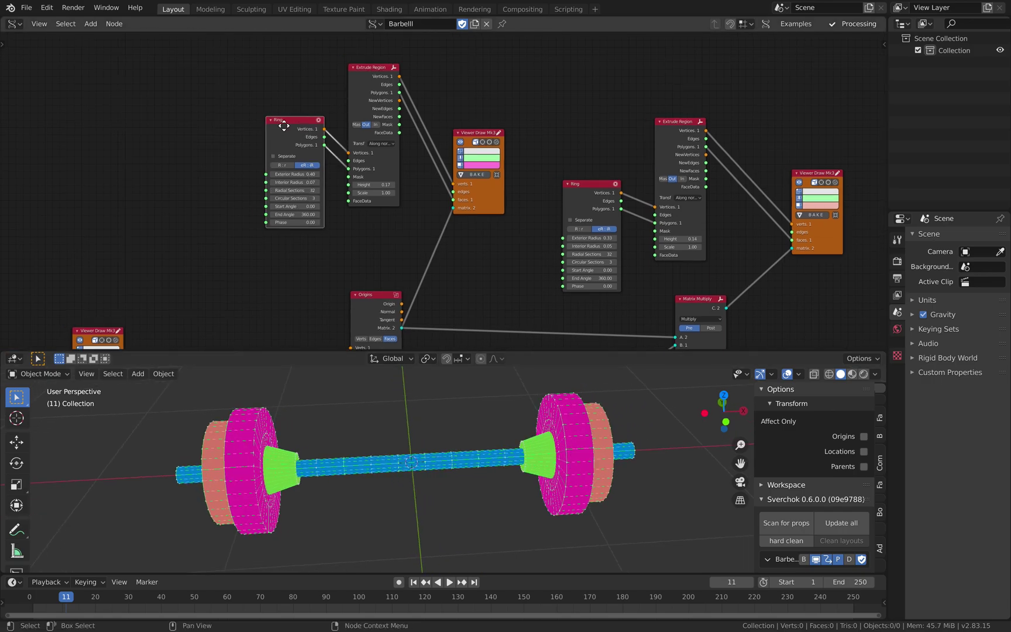
scroll(285, 126, "up", 1)
scroll(262, 128, "up", 1)
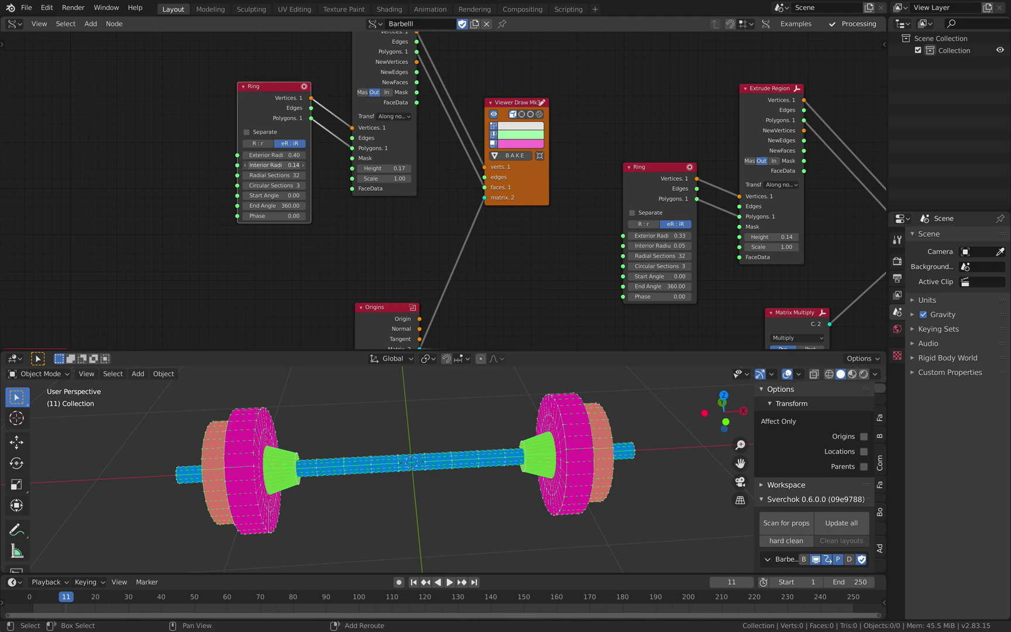
left_click_drag(278, 154, 281, 165)
mouse_move(454, 384)
middle_mouse_down()
mouse_move(415, 379)
mouse_move(500, 384)
mouse_move(467, 384)
middle_mouse_up()
left_click_drag(284, 165, 287, 166)
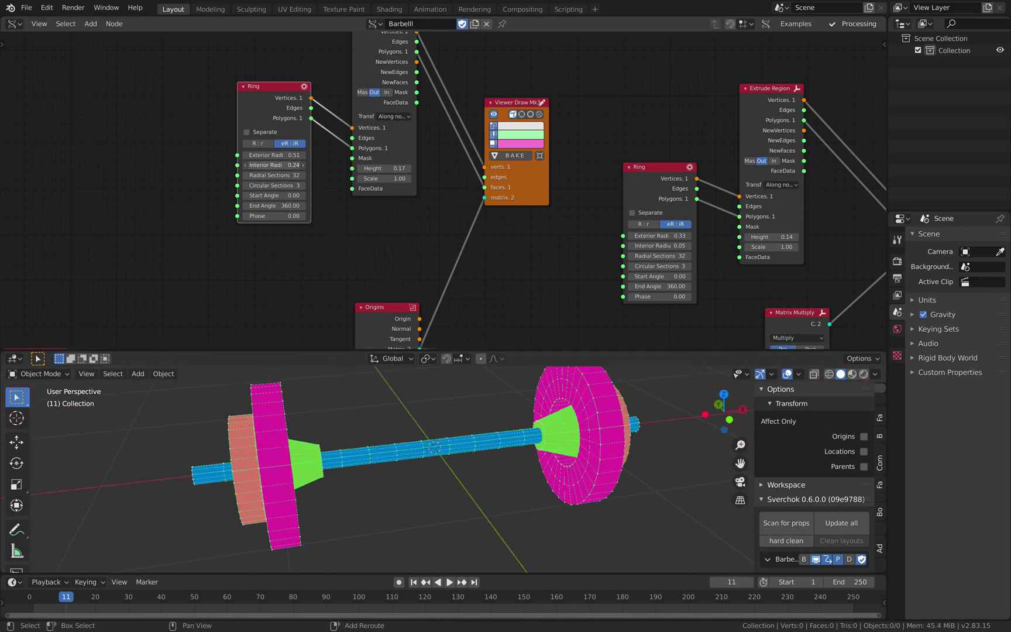
- Move the large plates' Ring node slightly up and set their Extrude Region height to 0.18
middle_click_drag(380, 436, 374, 432)
middle_click_drag(318, 134, 310, 180)
left_click_drag(275, 130, 272, 99)
left_click_drag(393, 216, 402, 215)
middle_click_drag(456, 231, 452, 211)
mouse_move(383, 206)
left_mouse_down()
mouse_move(395, 205)
mouse_move(383, 206)
mouse_move(390, 196)
left_mouse_up()
key("Return")
- Toggle the large plates' viewer display off and on, and reposition the smaller plates' Extrude Region and Ring nodes
middle_click_drag(411, 200, 260, 209)
left_click(326, 152)
left_click(327, 152)
middle_click_drag(469, 153, 309, 153)
middle_click_drag(517, 448, 532, 449)
left_click_drag(446, 144, 445, 134)
left_click_drag(361, 216, 379, 195)
- Set the Z location of the smaller plates' Matrix In node to -0.198
scroll(404, 234, "down", 1)
mouse_move(477, 446)
middle_mouse_down()
mouse_move(504, 452)
mouse_move(491, 443)
middle_mouse_up()
middle_click_drag(385, 203, 360, 57)
middle_click_drag(434, 201, 490, 124)
left_click_drag(405, 243, 381, 245)
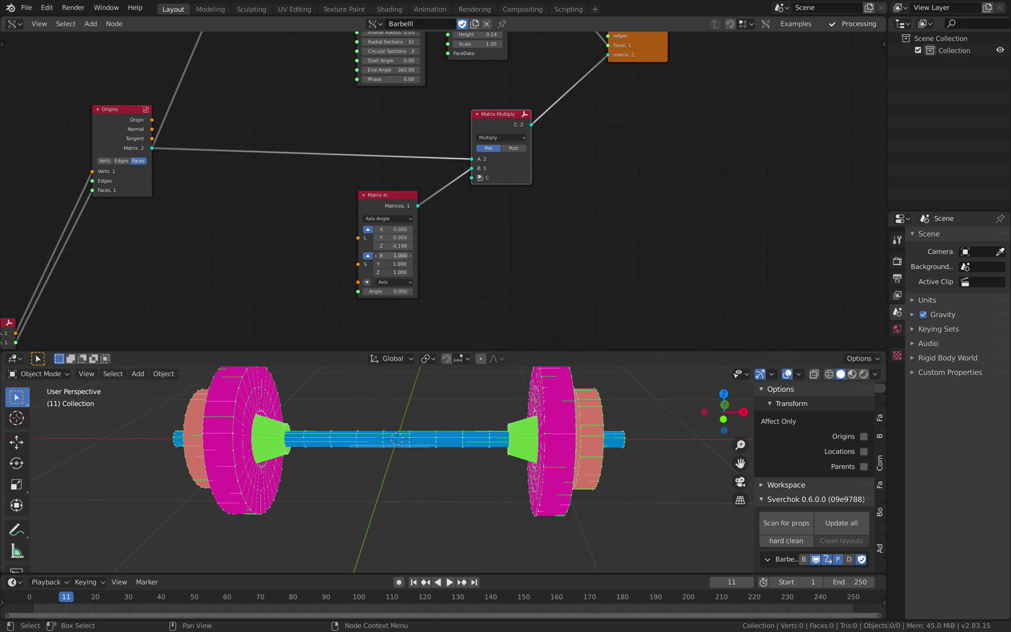
mouse_move(393, 256)
left_mouse_down()
mouse_move(421, 255)
mouse_move(381, 255)
left_mouse_up()
- Set the smaller plates' Ring node to an exterior radius of 0.29 and an interior radius of 0.11
middle_click_drag(449, 108, 434, 262)
scroll(434, 225, "up", 3)
left_click_drag(359, 172, 377, 172)
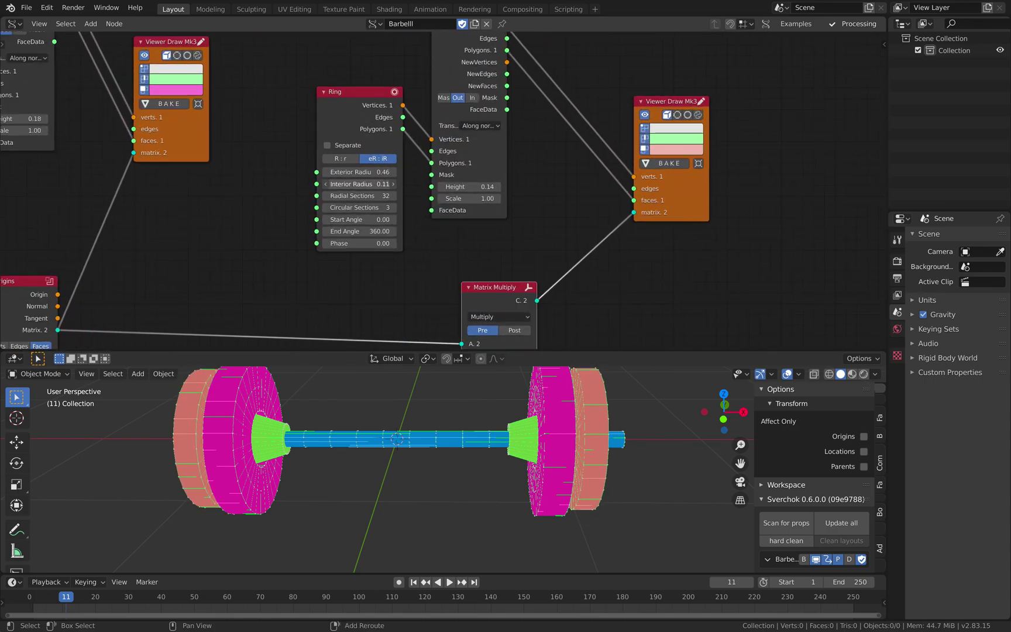
middle_click_drag(462, 380, 406, 384)
mouse_move(359, 184)
left_mouse_down()
mouse_move(329, 184)
mouse_move(373, 170)
mouse_move(355, 171)
left_mouse_up()
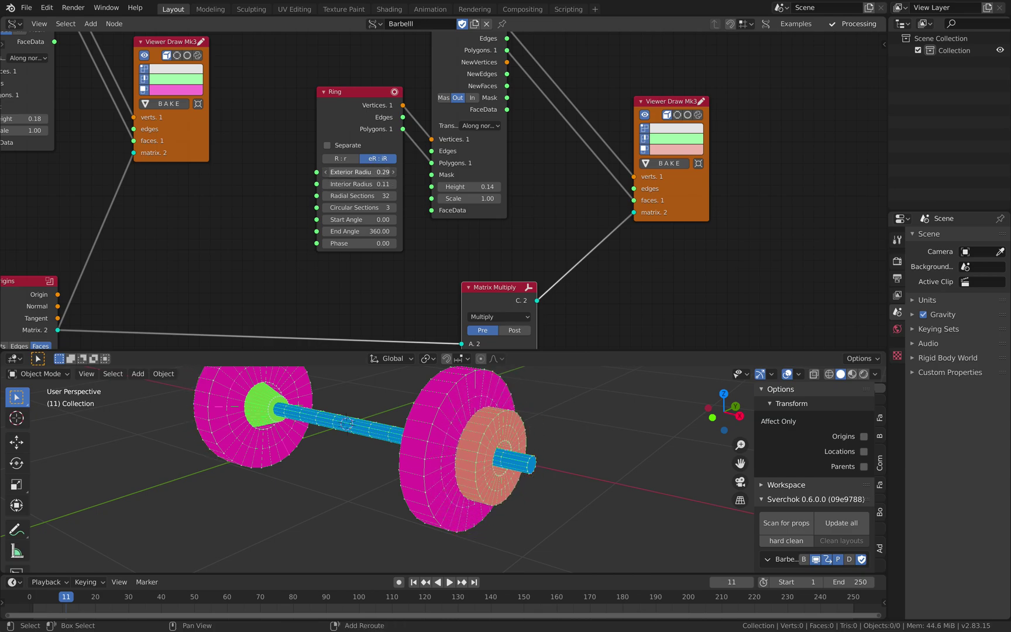
- Duplicate the smaller plates' node chain beside the original and connect the Origins node's Matrix output to the copied Matrix Multiply's A input
scroll(451, 189, "down", 5)
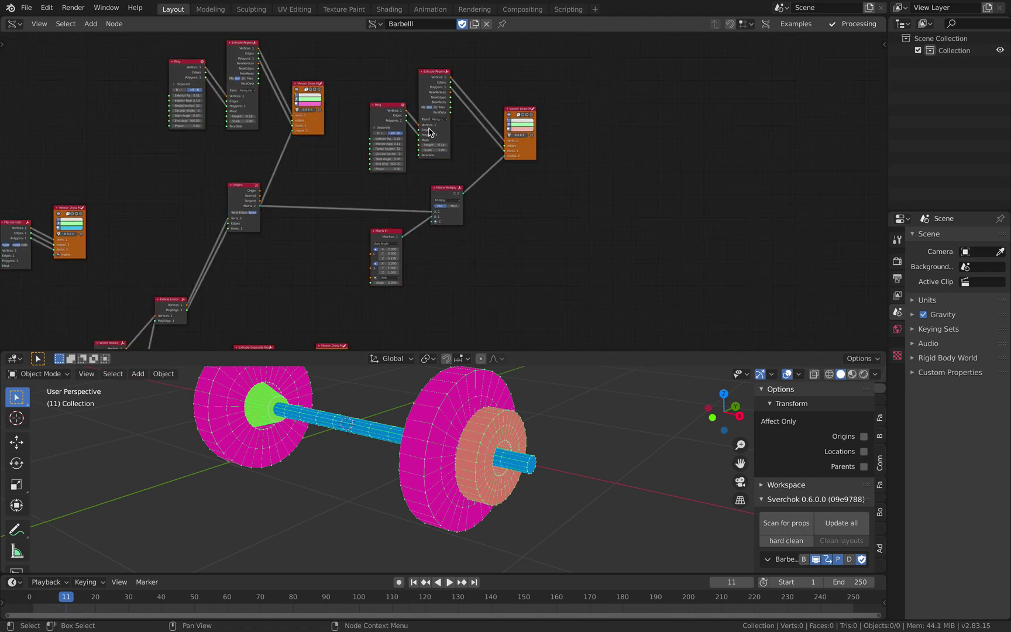
key("b")
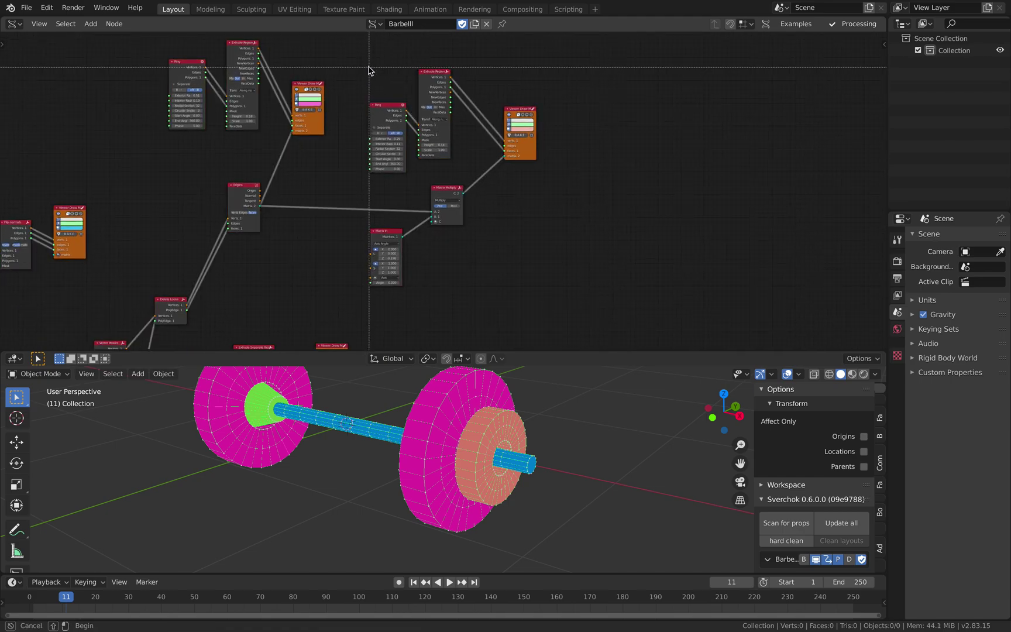
left_click_drag(362, 65, 545, 275)
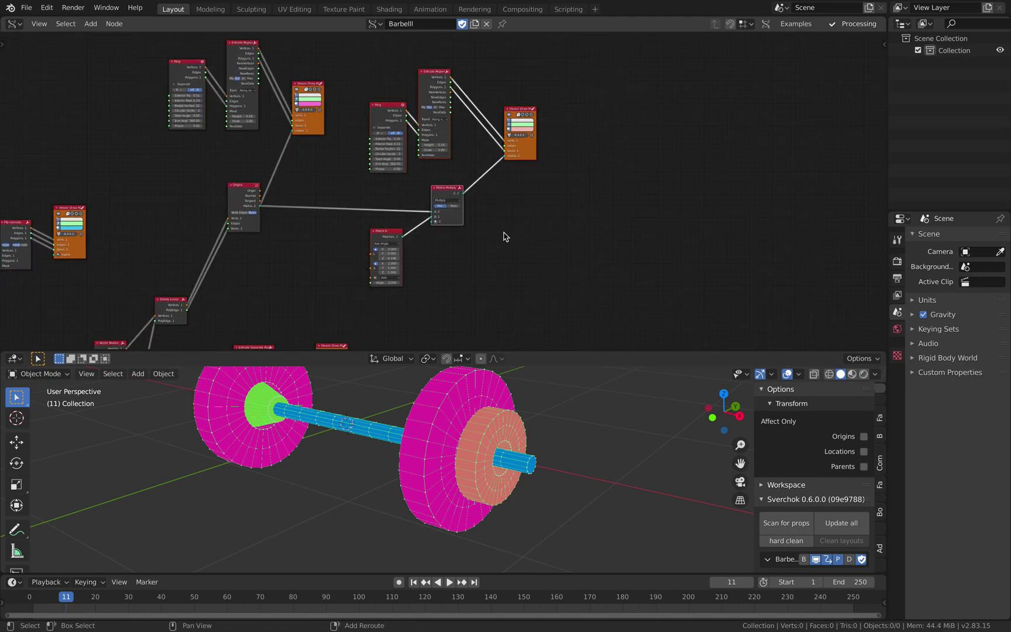
key("shift+d")
left_click(697, 229)
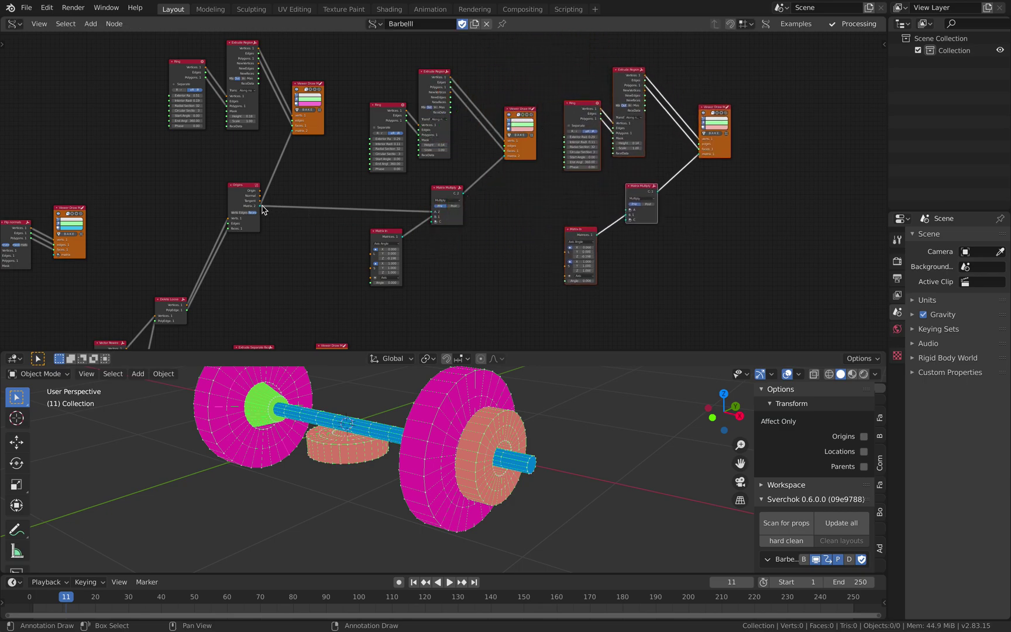
mouse_move(260, 207)
left_mouse_down()
mouse_move(453, 178)
mouse_move(521, 222)
mouse_move(550, 221)
left_mouse_up()
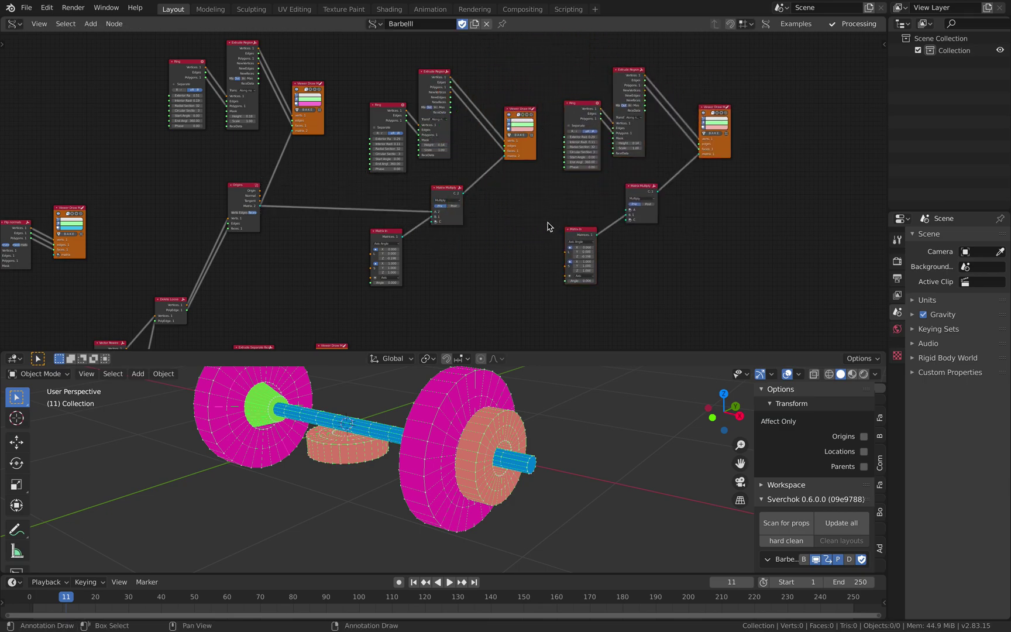
left_click_drag(262, 209, 630, 211)
- Offset the duplicated plates outward with a Matrix In Z location of -0.378 and change their viewer's face colour to light cyan
middle_click_drag(404, 383, 507, 419)
scroll(443, 246, "up", 3)
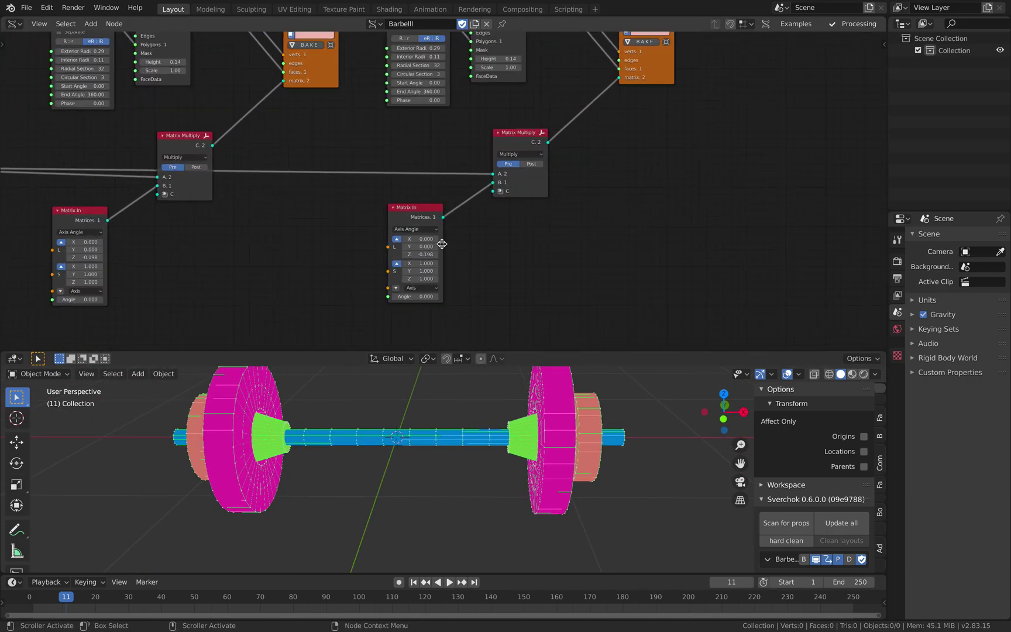
mouse_move(420, 254)
left_mouse_down()
mouse_move(392, 254)
mouse_move(403, 254)
left_mouse_up()
middle_click_drag(621, 412, 578, 412)
middle_click_drag(629, 154, 571, 256)
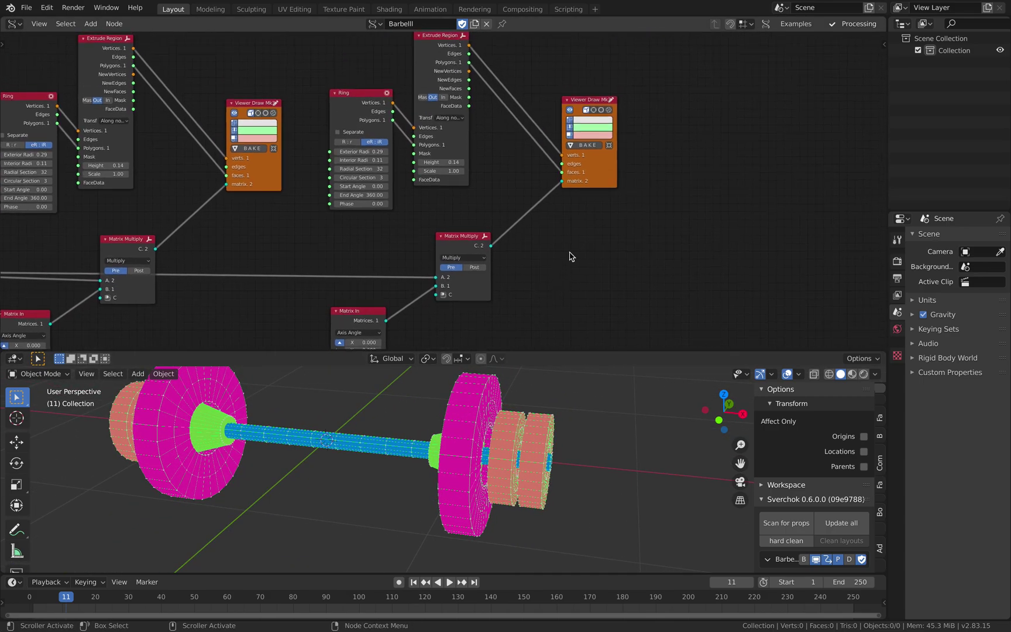
left_click(591, 136)
left_click_drag(604, 61, 606, 44)
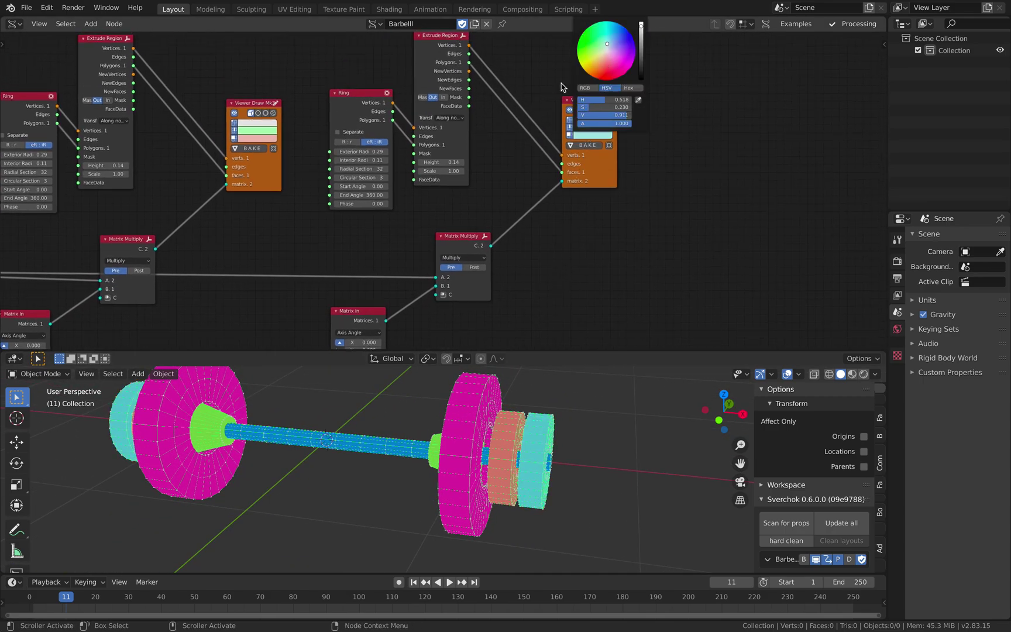
- Reduce the cyan plates by setting their Ring node's exterior radius to 0.21 and interior radius to 0.13
scroll(475, 184, "up", 2)
middle_click_drag(475, 184, 499, 254)
scroll(491, 230, "up", 1)
left_click_drag(358, 217, 347, 218)
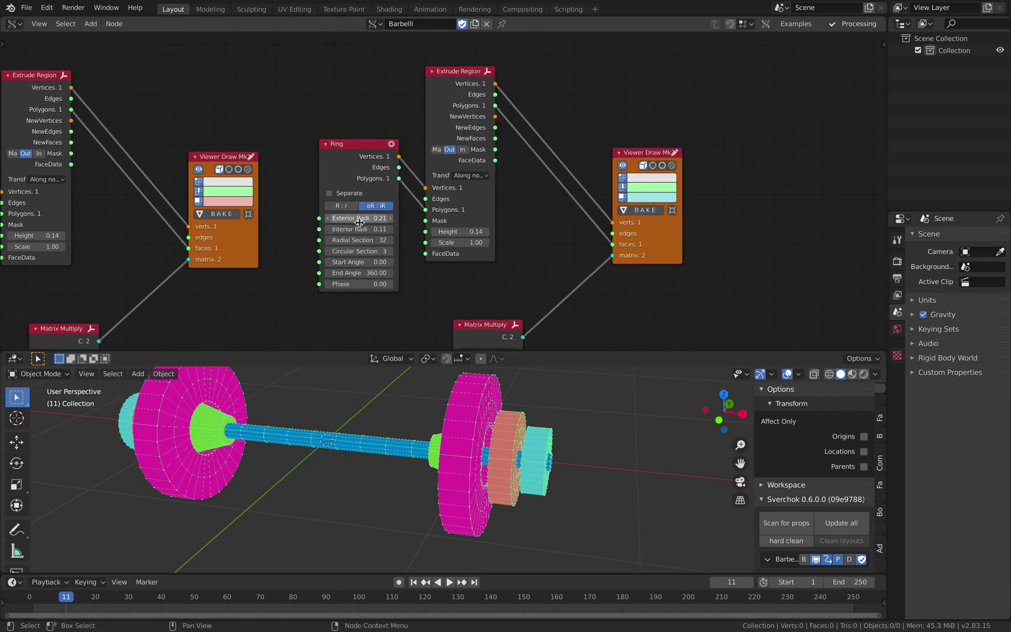
- Close the gaps between plates by setting the Matrix In Z location to -0.306 for the cyan plates and -0.162 for the salmon plates
middle_click_drag(491, 311, 520, 165)
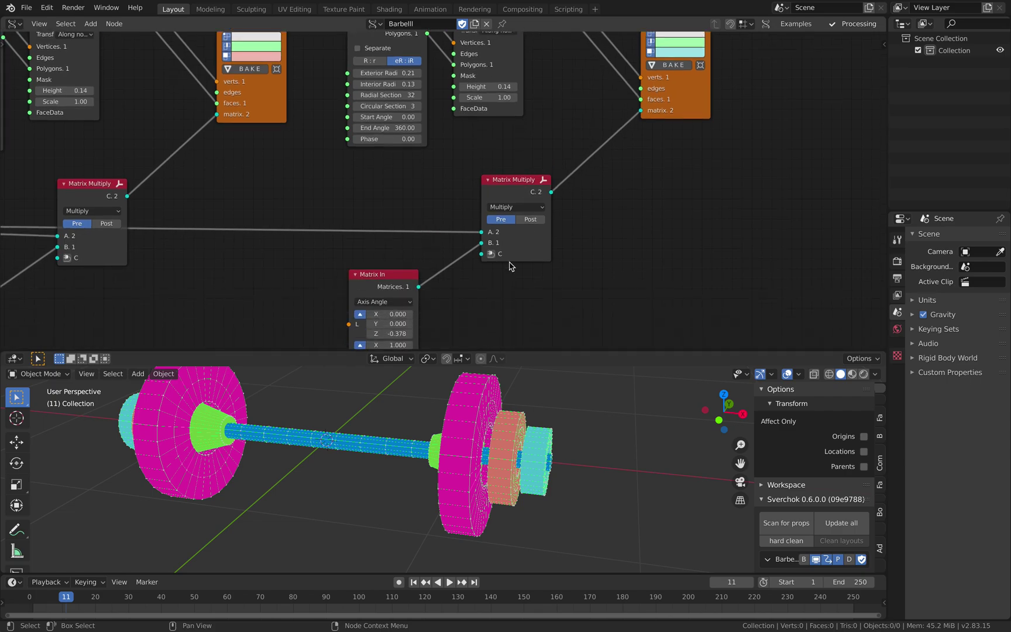
middle_click_drag(520, 255, 550, 187)
left_click_drag(426, 264, 423, 264)
middle_click_drag(395, 157, 454, 242)
middle_click_drag(225, 256, 364, 204)
left_click_drag(225, 274, 243, 280)
middle_click_drag(412, 458, 476, 470)
scroll(498, 452, "down", 2)
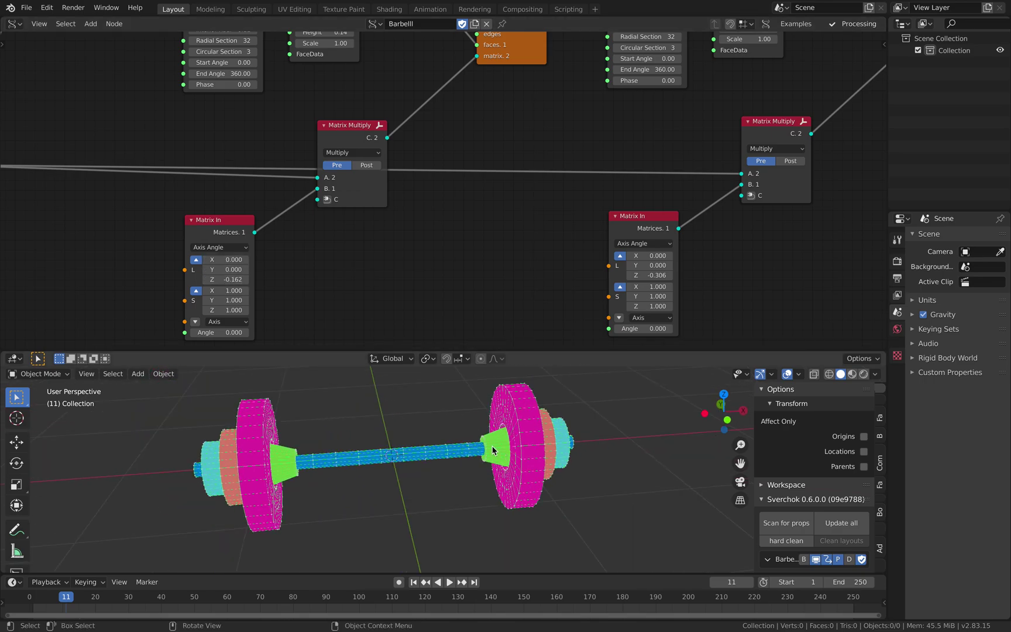
- Switch to the browser's barbell image results and examine the Olympic Tri-Grip Barbell Set photo and other barbell references
key("ctrl+Right")
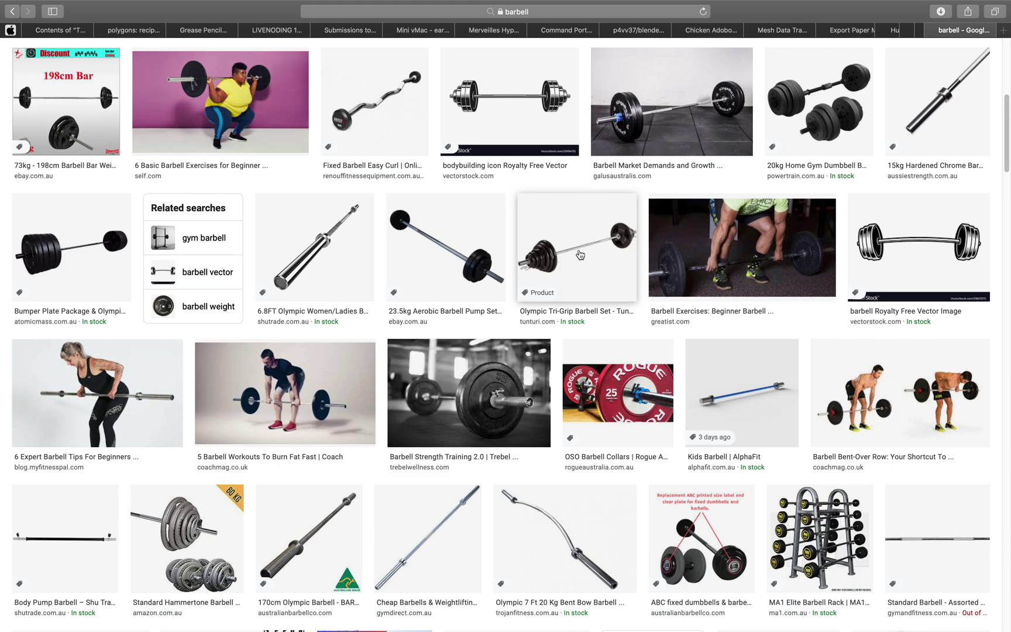
left_click(573, 253)
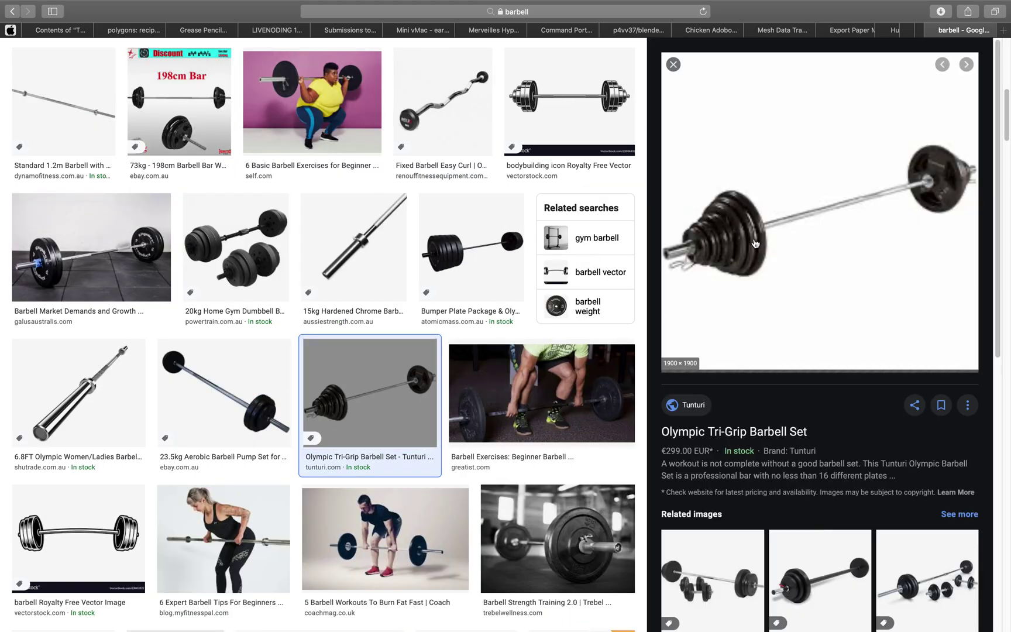
scroll(816, 237, "down", 5)
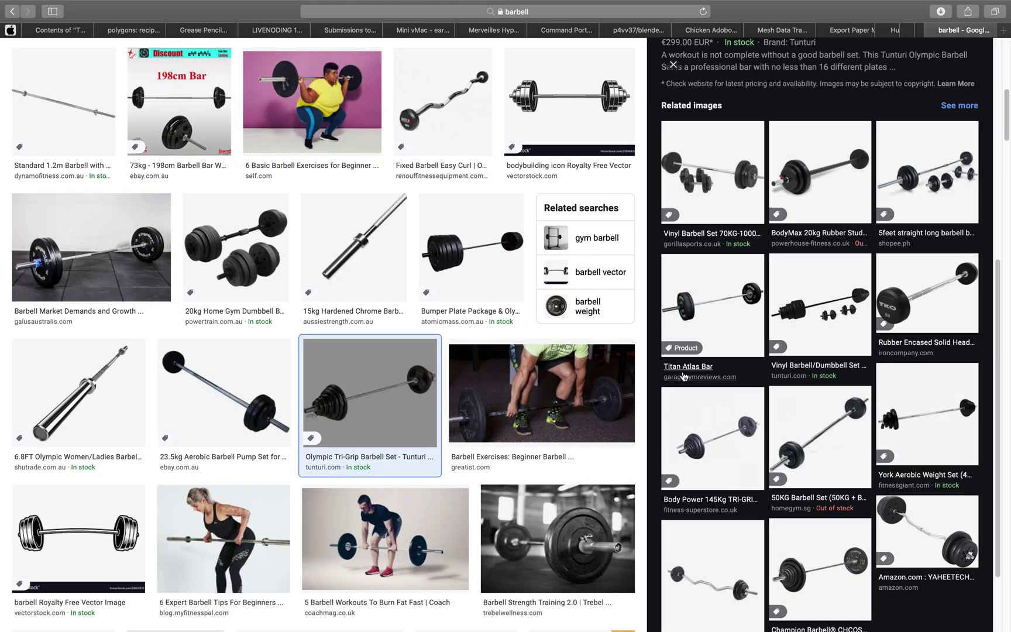
scroll(581, 348, "up", 10)
scroll(559, 331, "down", 15)
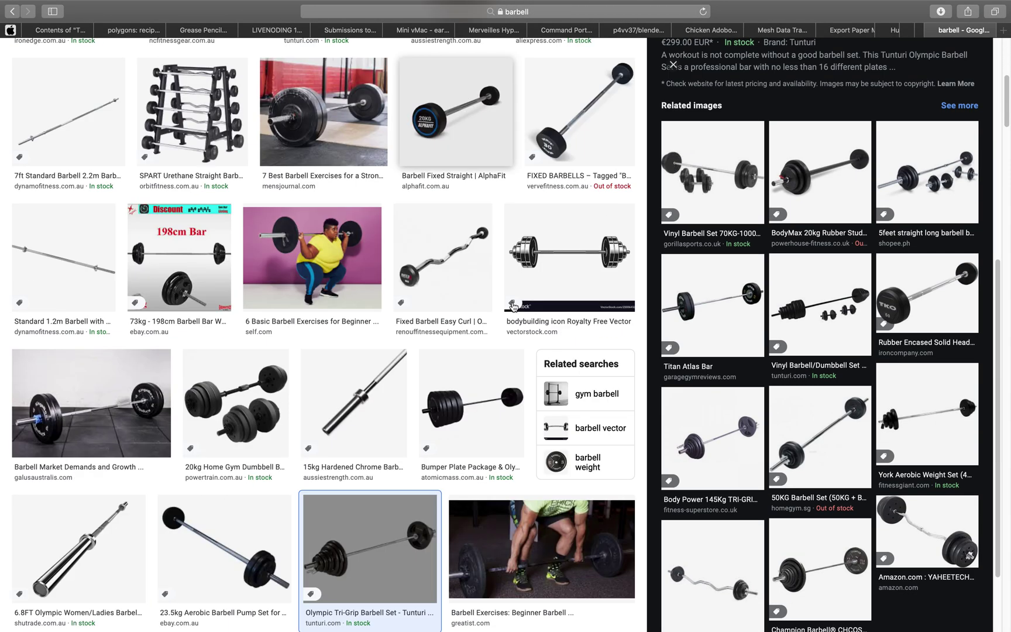
scroll(534, 369, "down", 6)
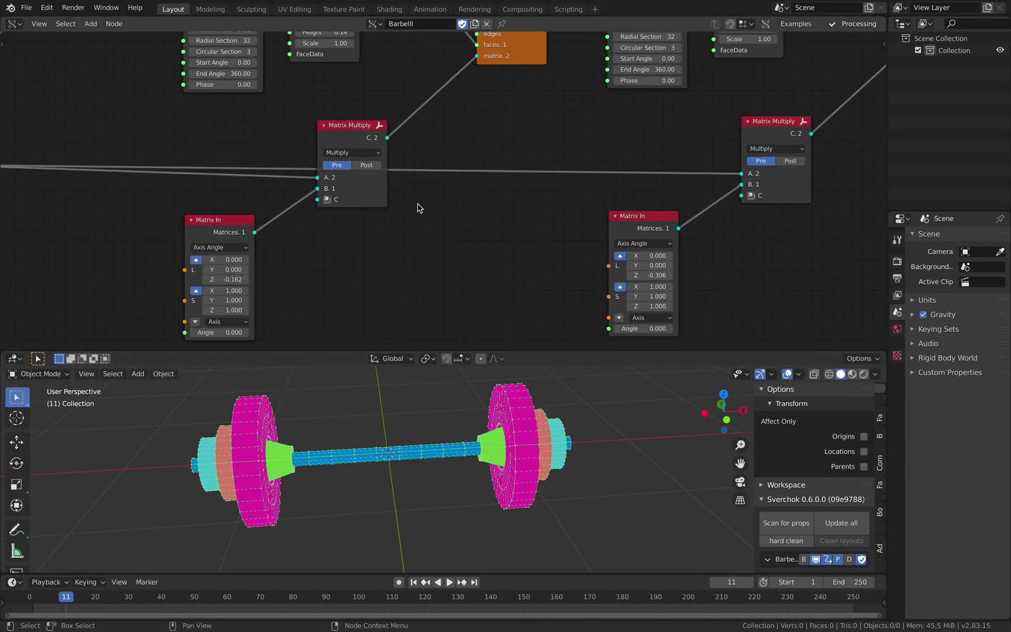
- Return to Blender and examine the complete barbell node tree and the arrangement of its three plate pairs
middle_click_drag(418, 208, 447, 240, "ctrl")
scroll(422, 198, "down", 4)
middle_click_drag(390, 199, 445, 196)
middle_click_drag(361, 191, 488, 145)
scroll(441, 185, "down", 2)
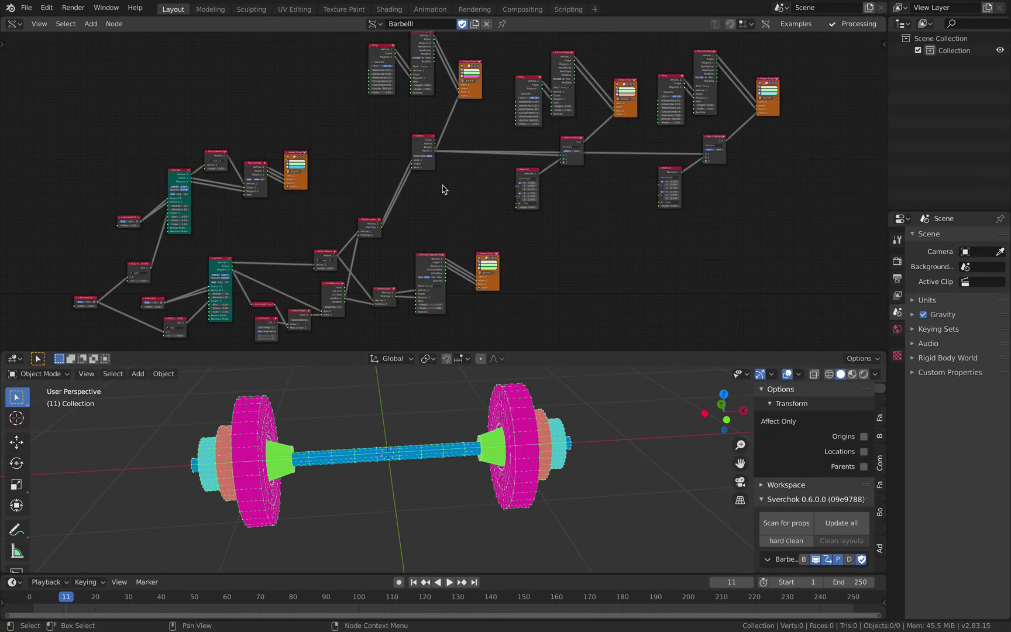
middle_click_drag(443, 187, 452, 197)
scroll(452, 199, "down", 2)
middle_click_drag(566, 456, 643, 487)
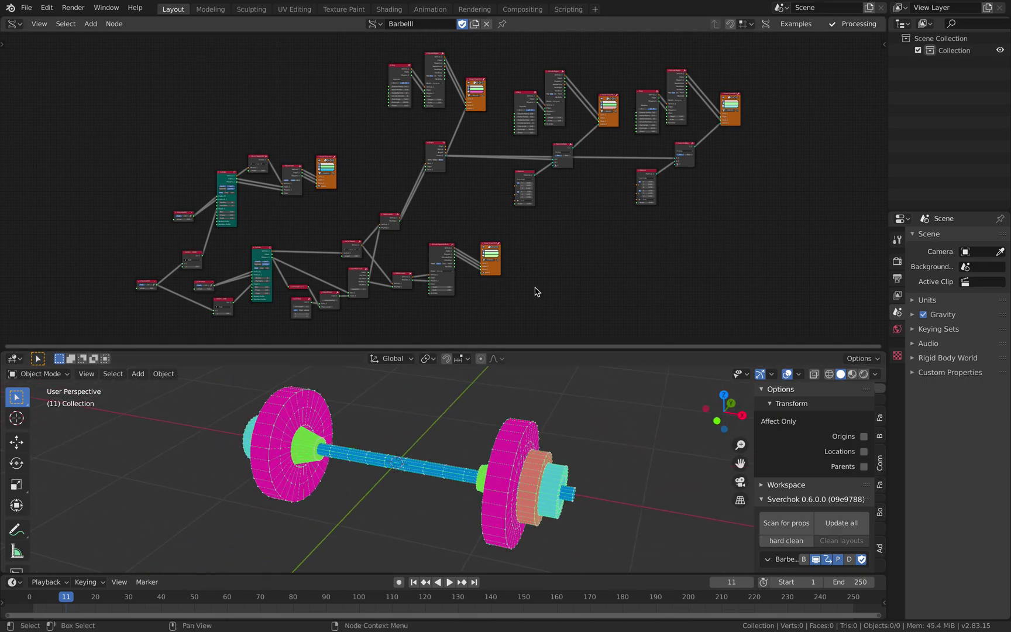
middle_click_drag(555, 270, 540, 270)
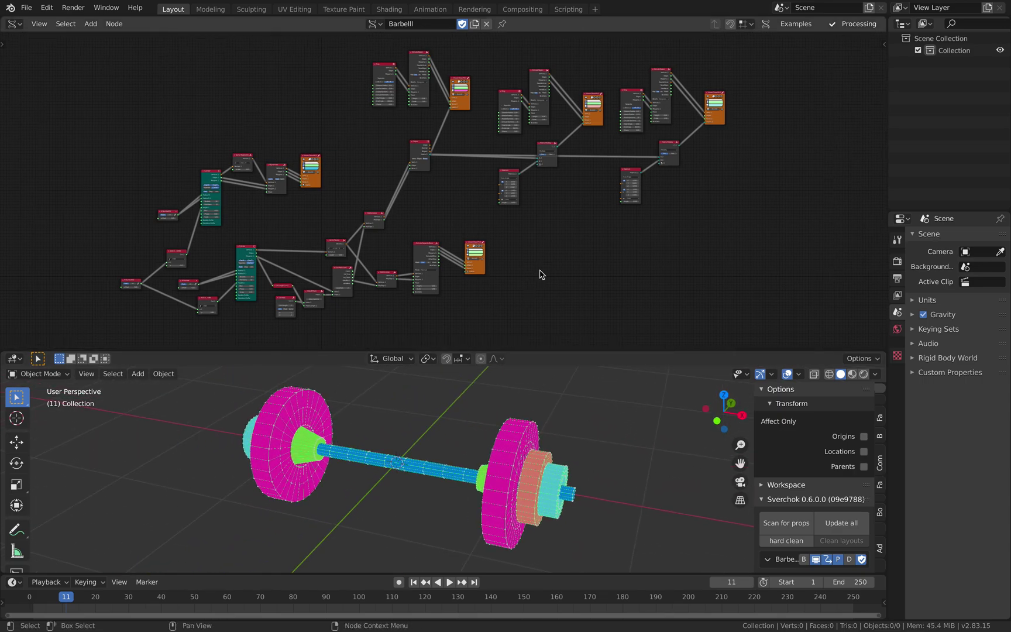